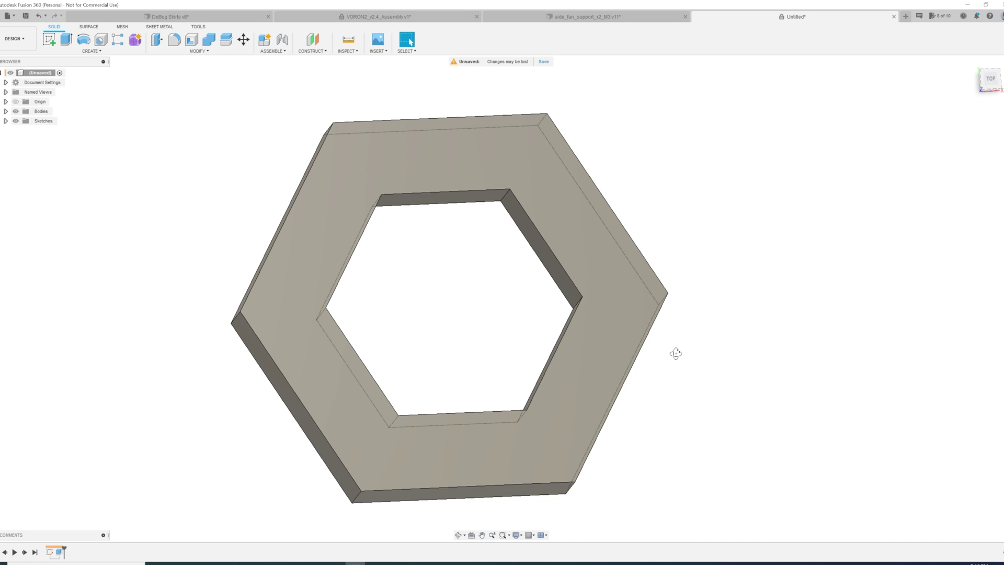
Start a new sketch on the hexagon ring's flat front face.
shift+middle_drag(676, 352, 764, 376)
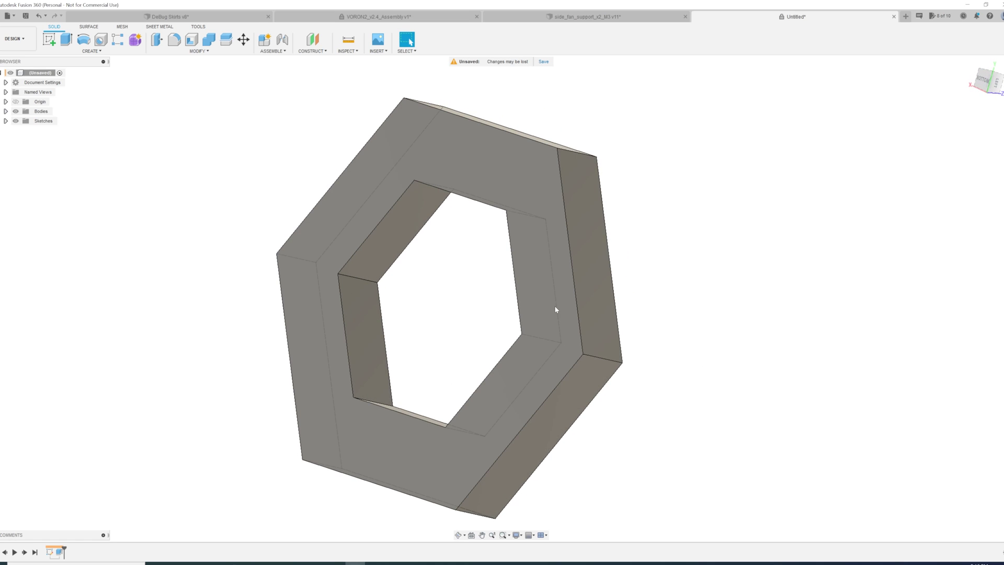
shift+middle_drag(551, 302, 523, 247)
click(339, 202)
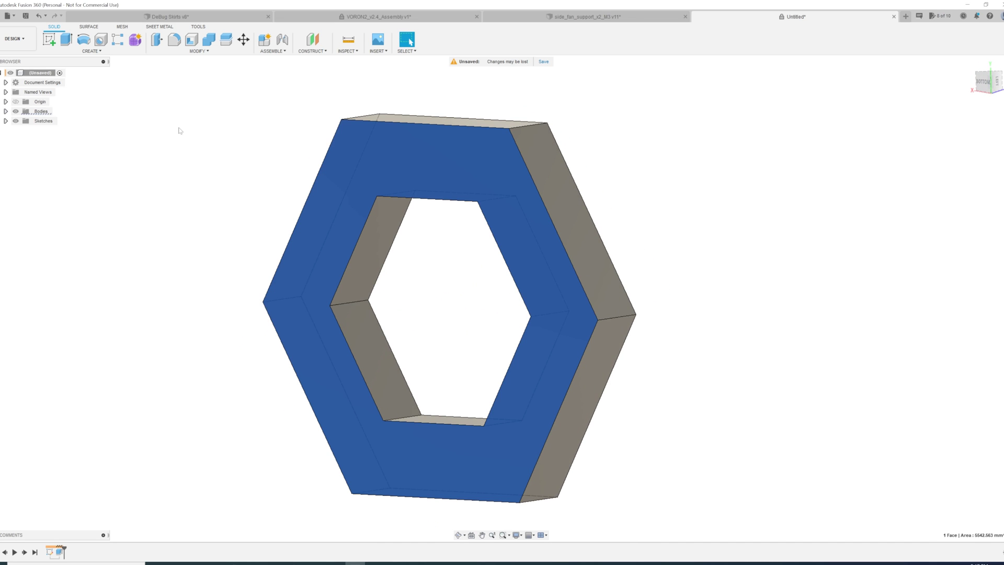
click(50, 39)
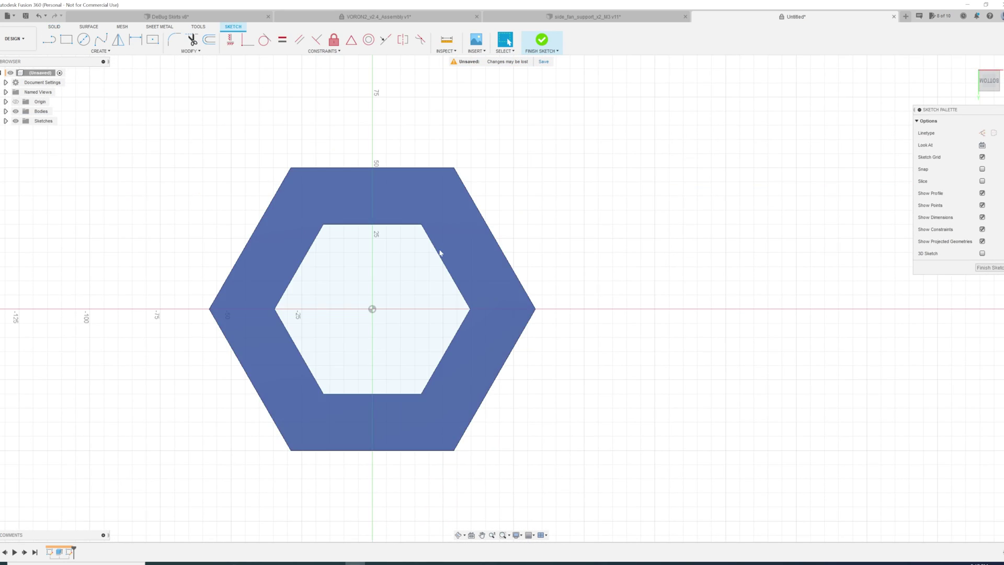
Project the whole hexagon body's outer and inner edges into the sketch.
key(p)
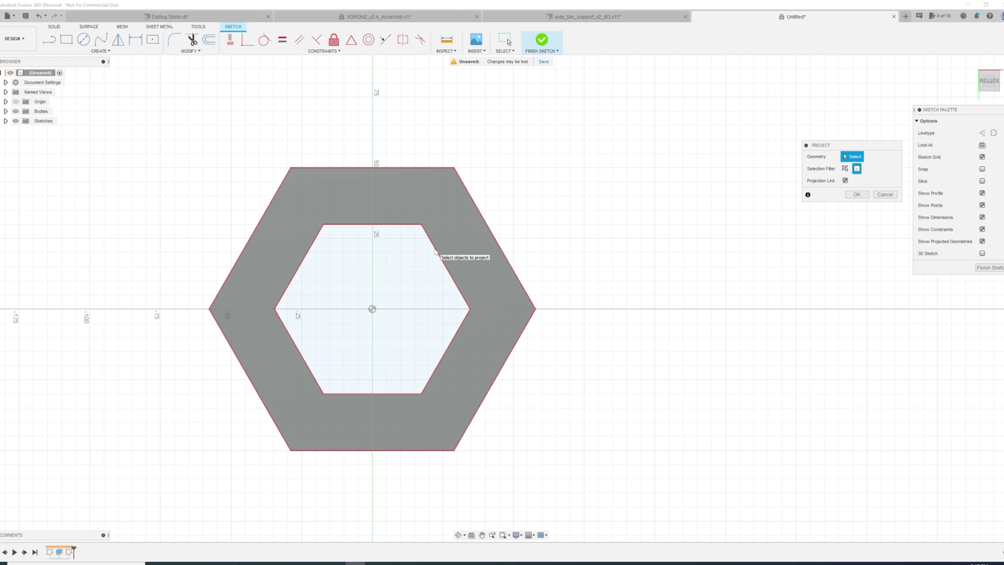
click(845, 169)
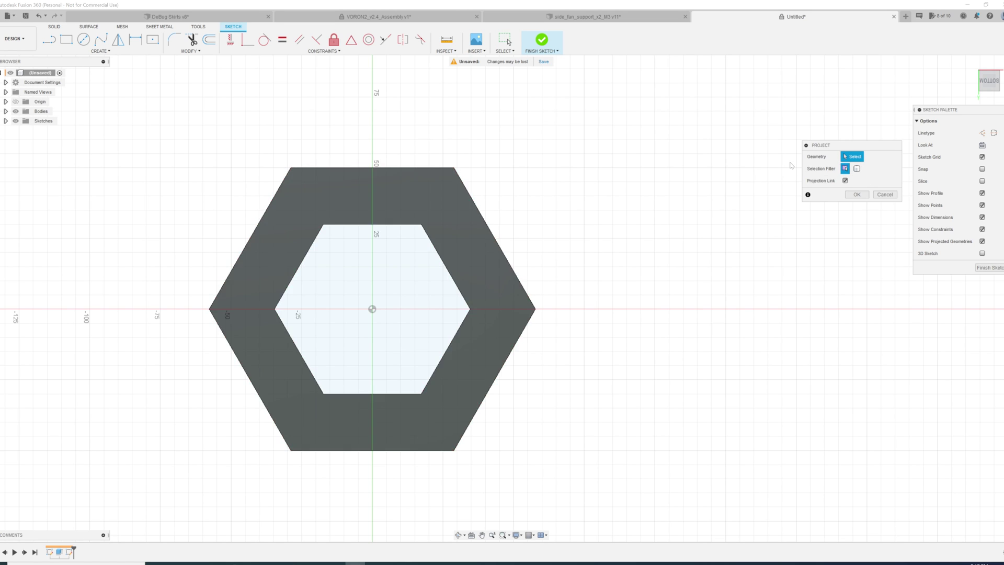
click(857, 169)
click(479, 268)
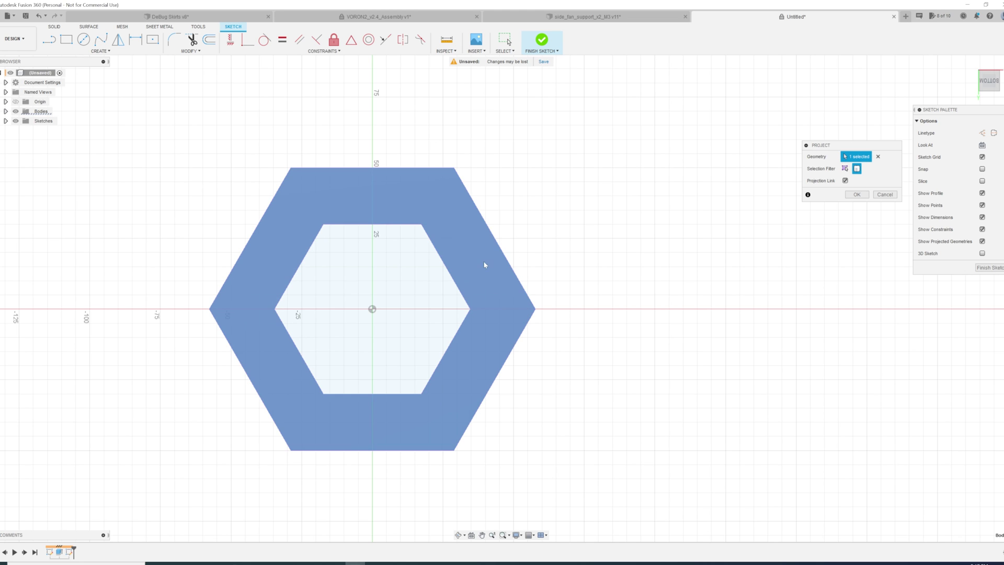
click(856, 194)
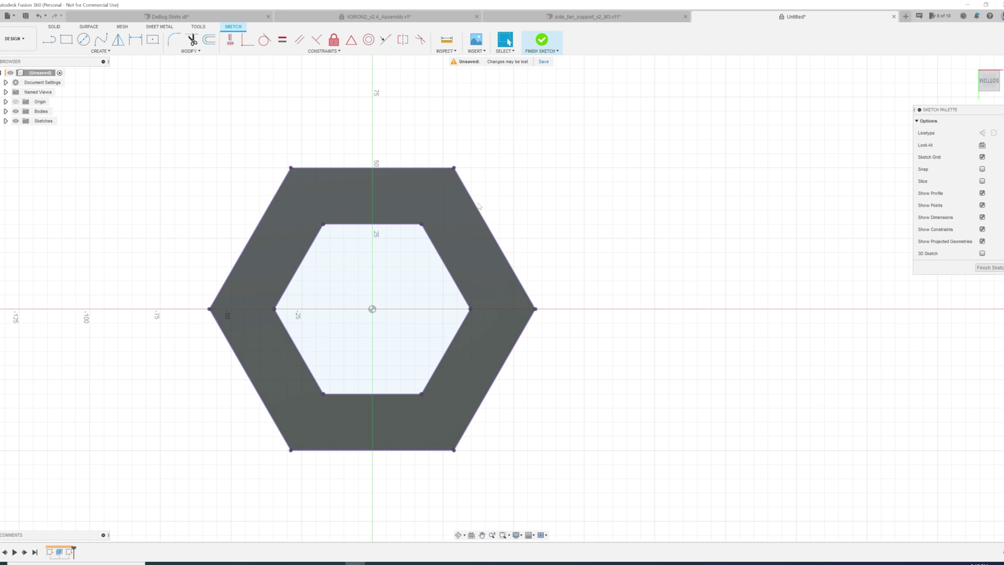
scroll(382, 240, up, 2)
Offset the inner hexagon edge by -1 mm so it sits 1 mm outward.
key(o)
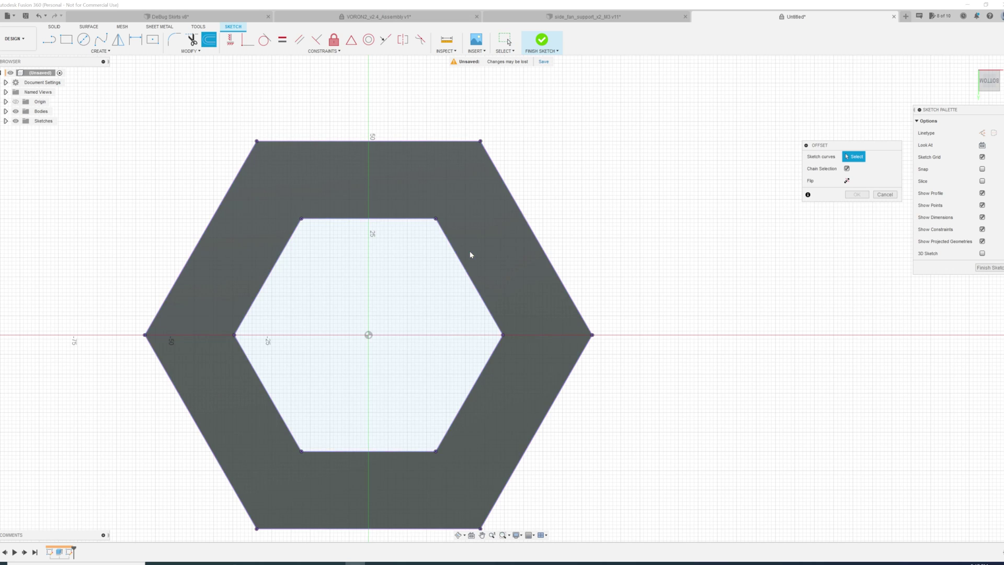
click(459, 263)
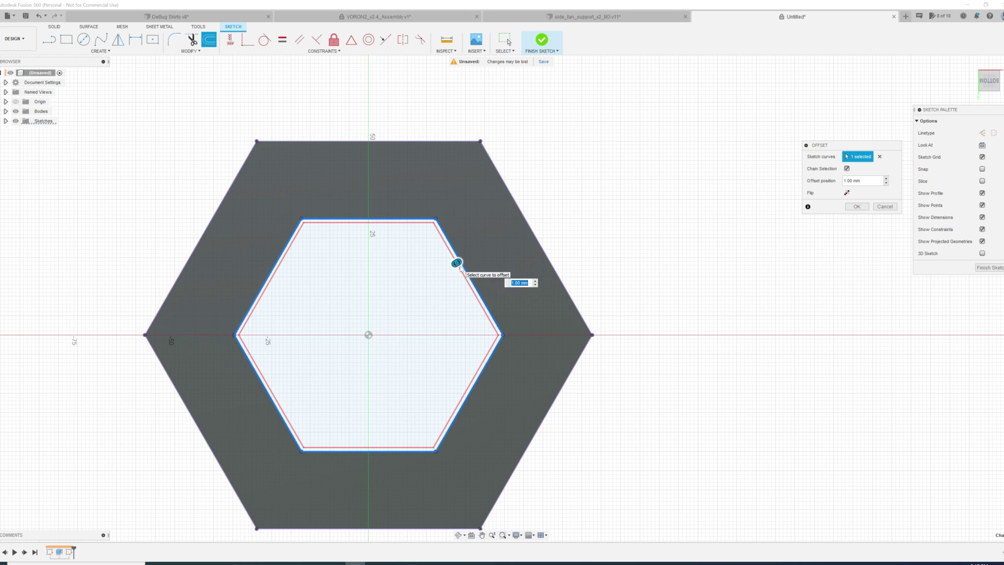
text(-1)
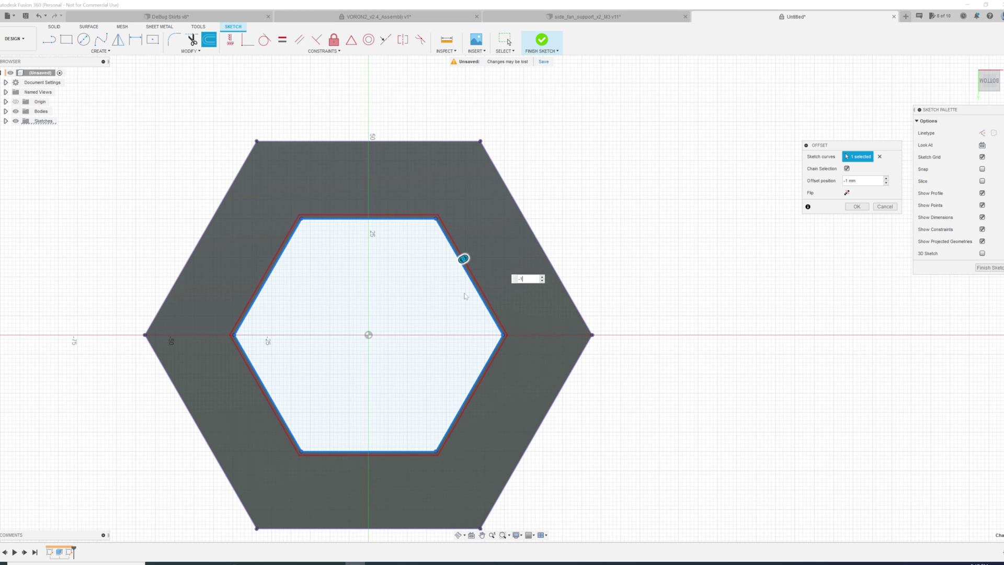
scroll(465, 295, down, 1)
scroll(466, 295, up, 2)
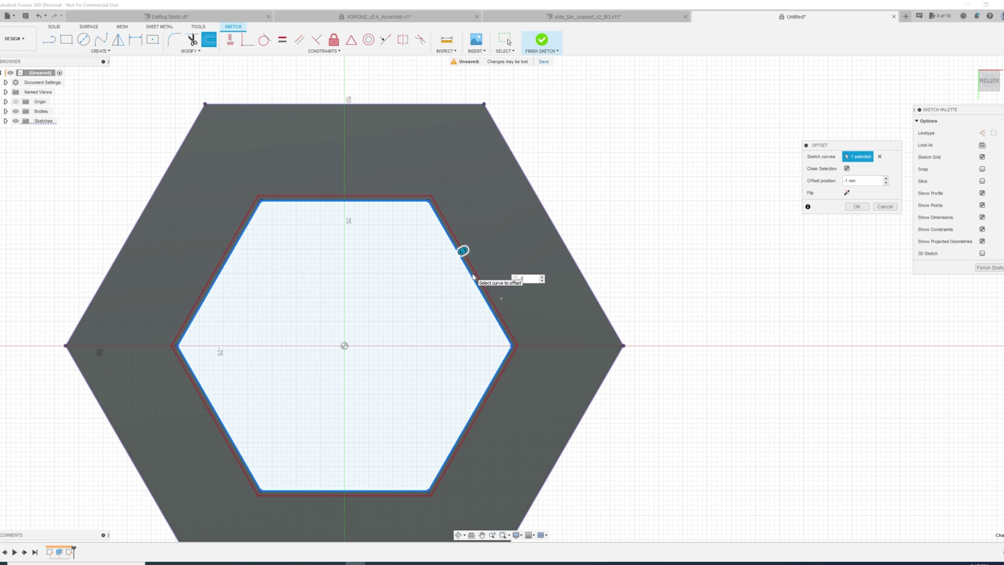
key(Return)
scroll(531, 241, down, 3)
shift+middle_drag(521, 253, 357, 234)
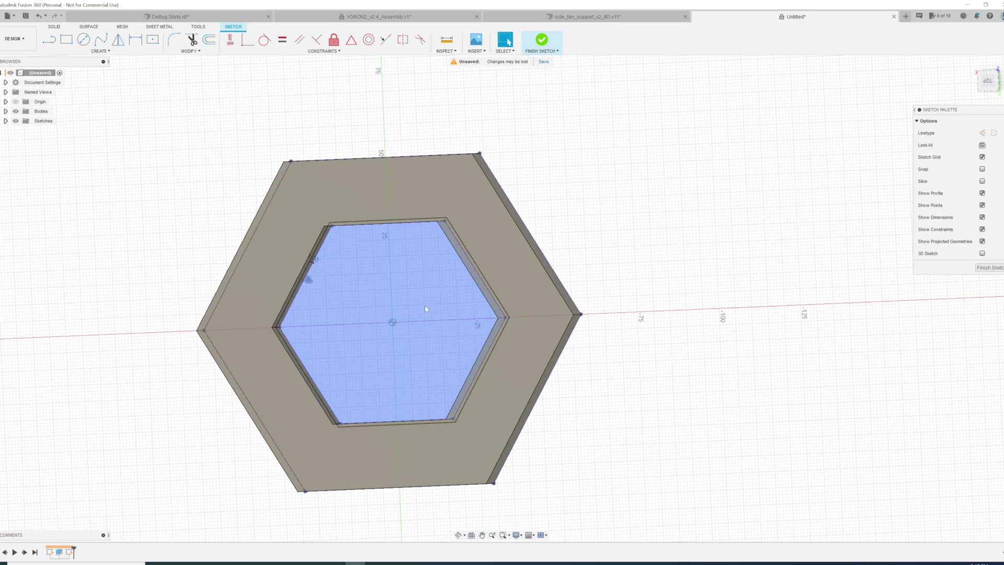
shift+middle_drag(425, 309, 441, 293)
scroll(366, 293, up, 3)
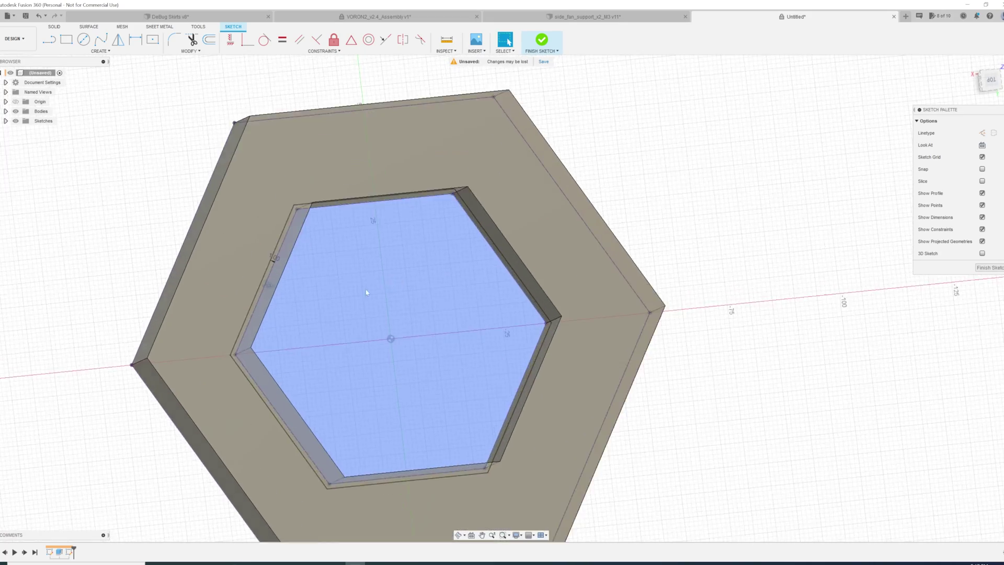
shift+middle_drag(366, 293, 434, 306)
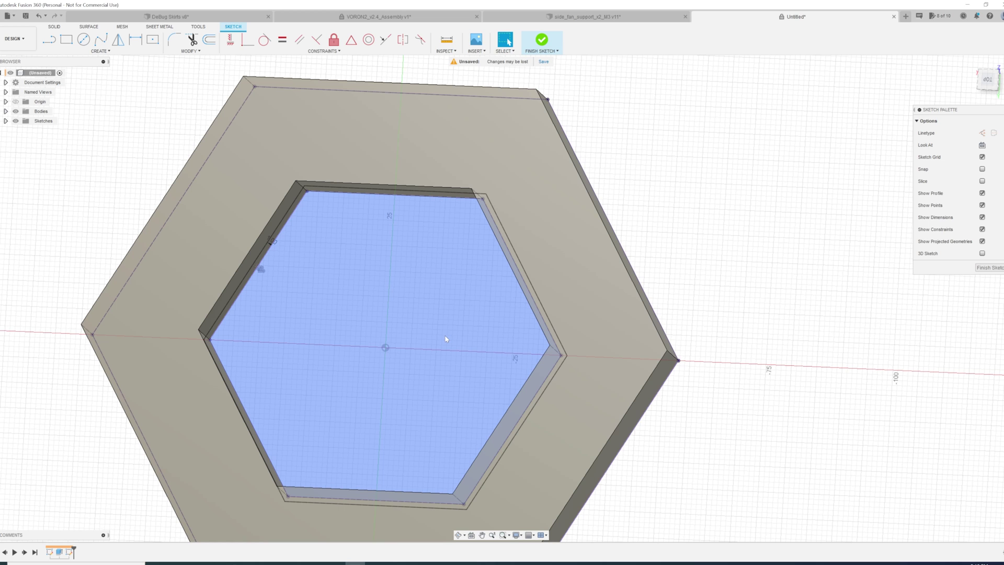
shift+middle_drag(412, 341, 432, 324)
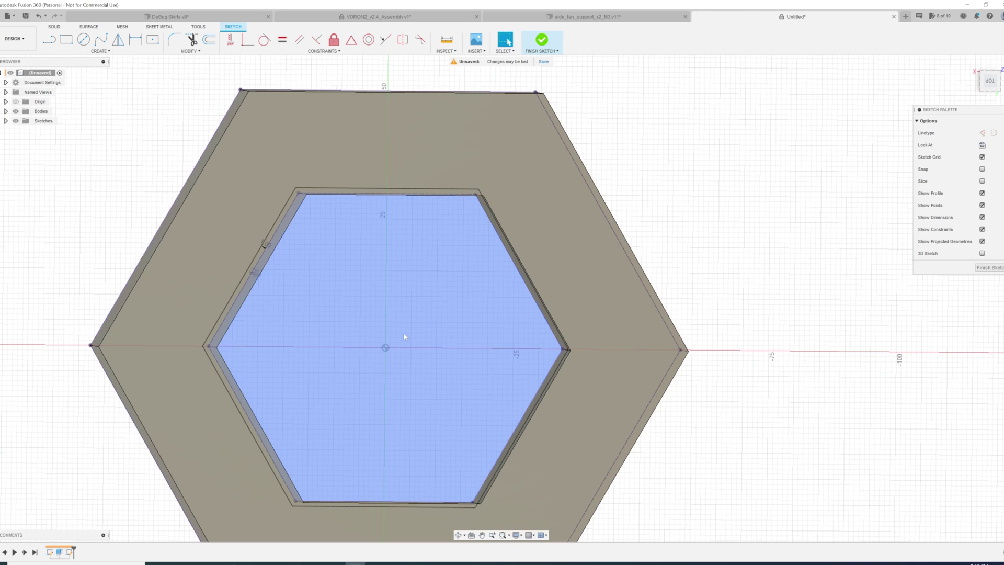
Extrude the inner hexagon profile -0.4 mm with a Join to the ring body.
key(e)
click(371, 340)
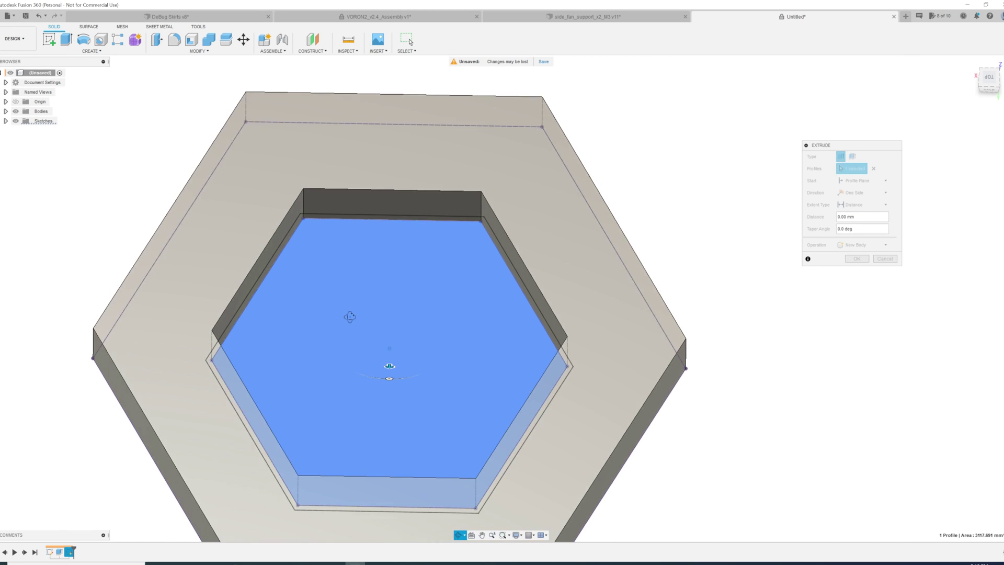
shift+middle_drag(350, 316, 312, 286)
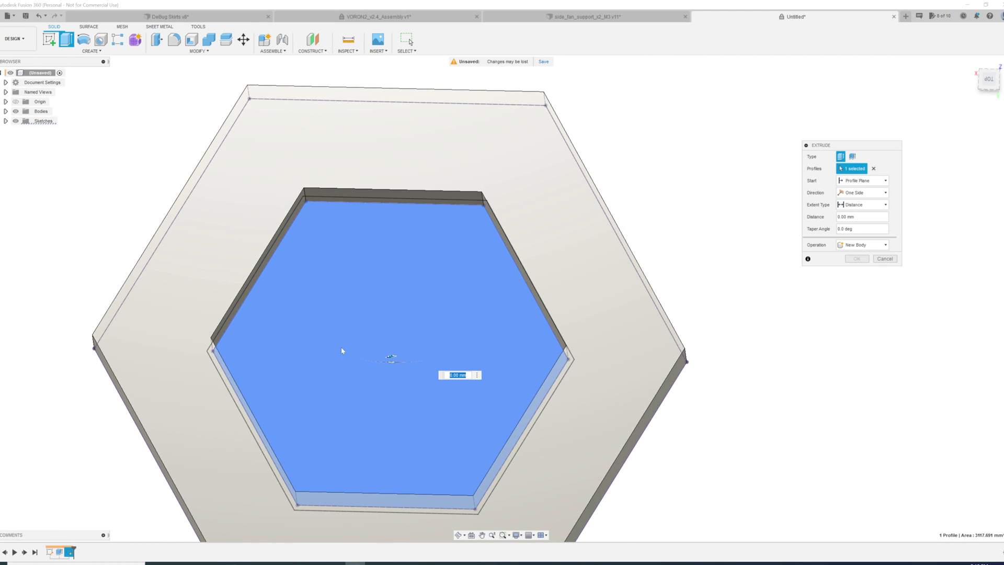
shift+middle_drag(342, 350, 449, 332)
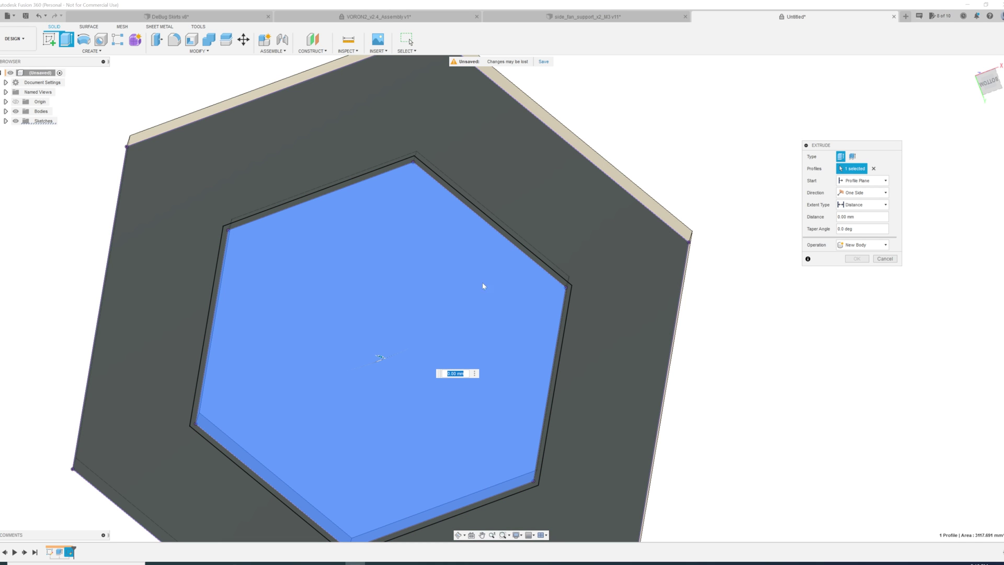
shift+middle_drag(448, 298, 313, 309)
shift+middle_drag(482, 343, 531, 335)
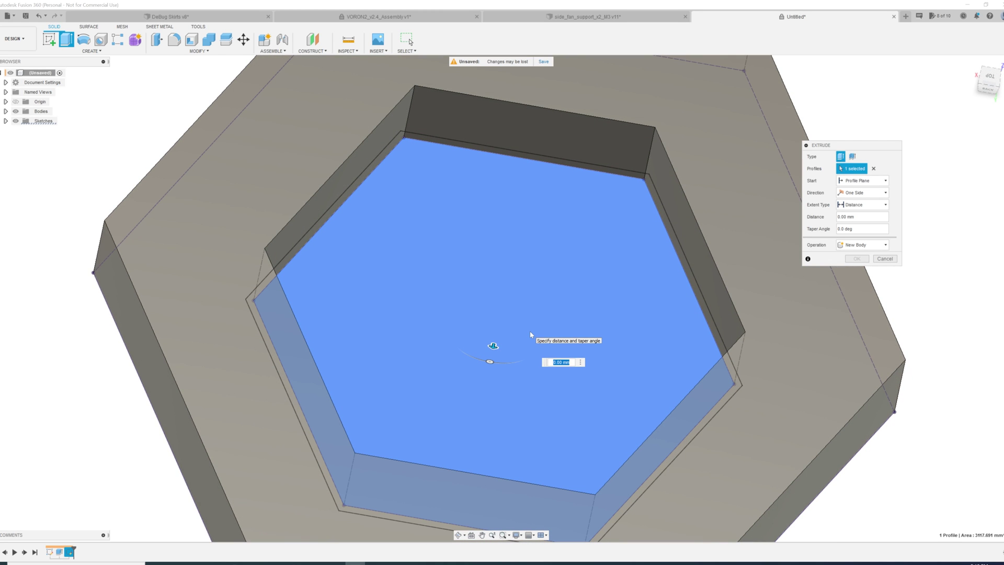
text(0.4)
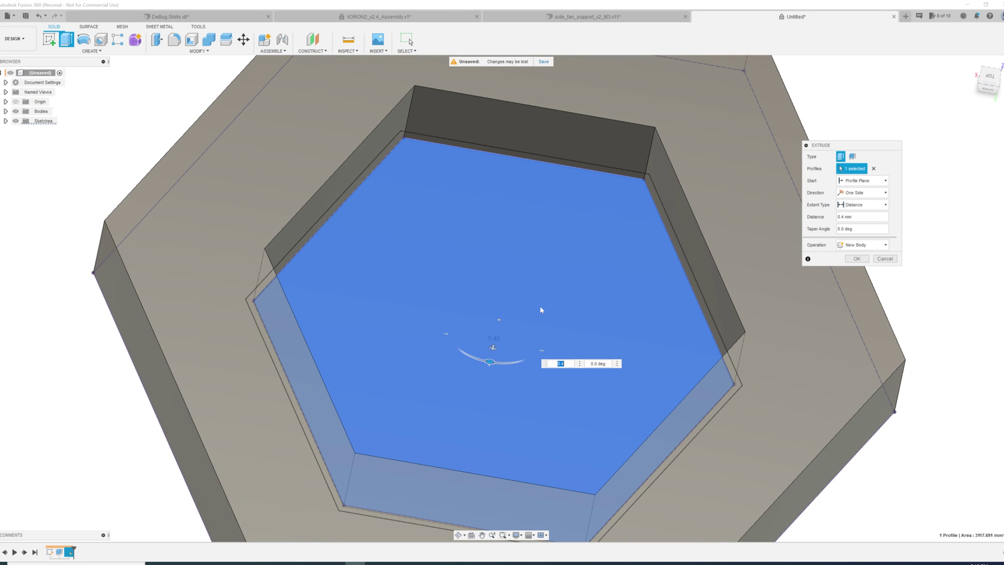
scroll(512, 333, up, 3)
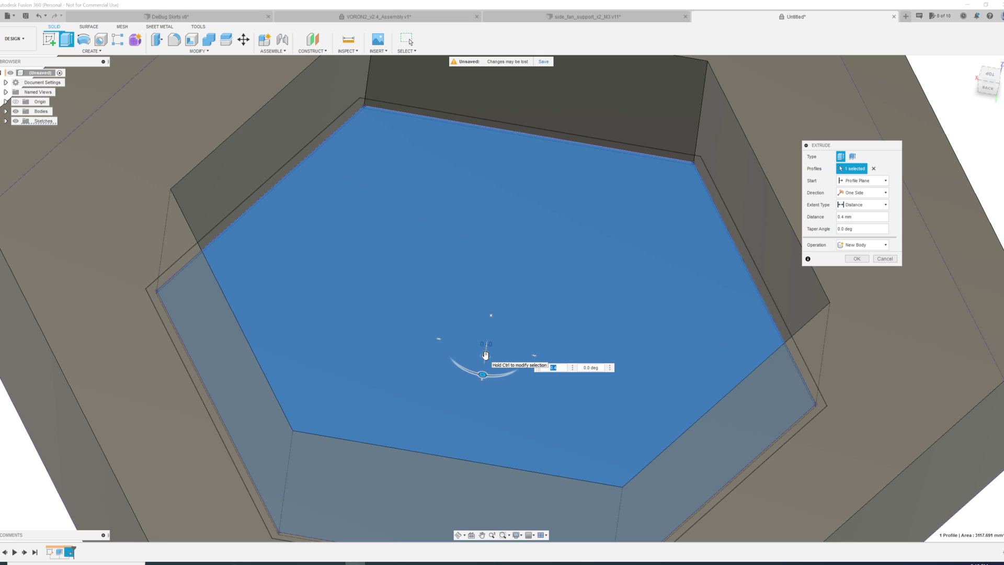
drag(484, 357, 486, 341)
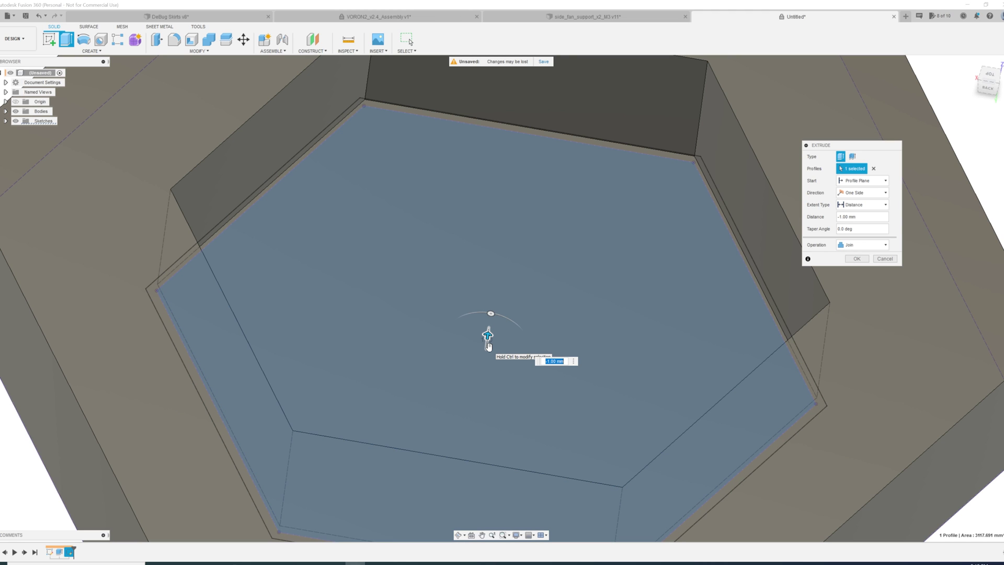
text(-0.4)
key(Return)
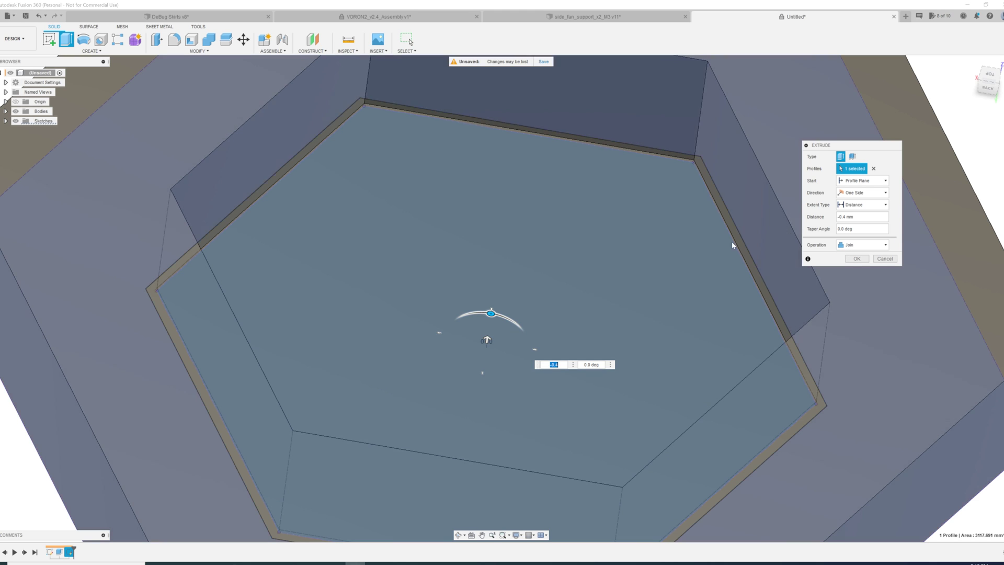
click(857, 259)
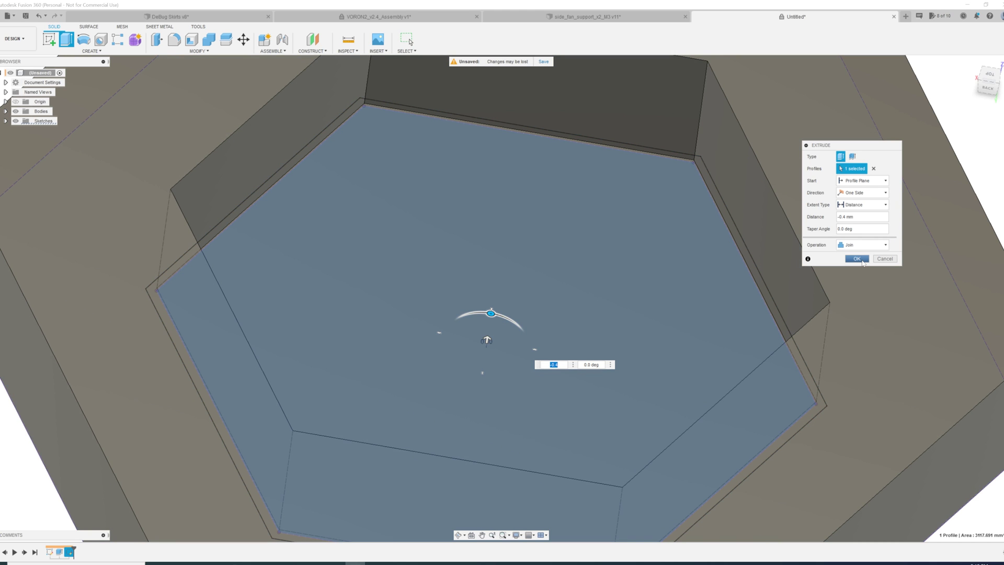
Expand Sketches in the browser, make Sketch2 visible, and view the part from below.
scroll(484, 301, up, 5)
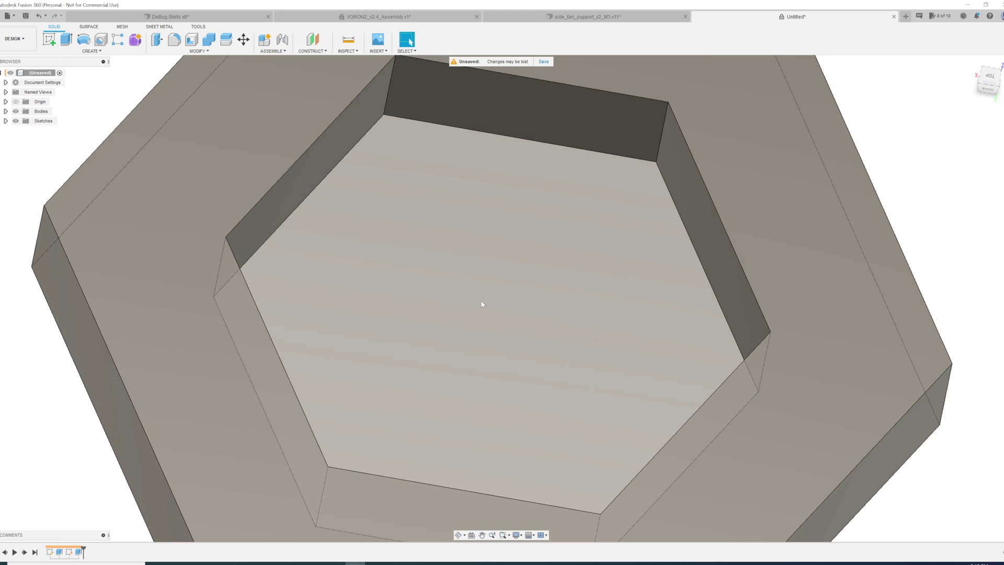
scroll(483, 305, down, 5)
scroll(444, 226, up, 5)
scroll(464, 173, down, 5)
shift+middle_drag(447, 313, 453, 251)
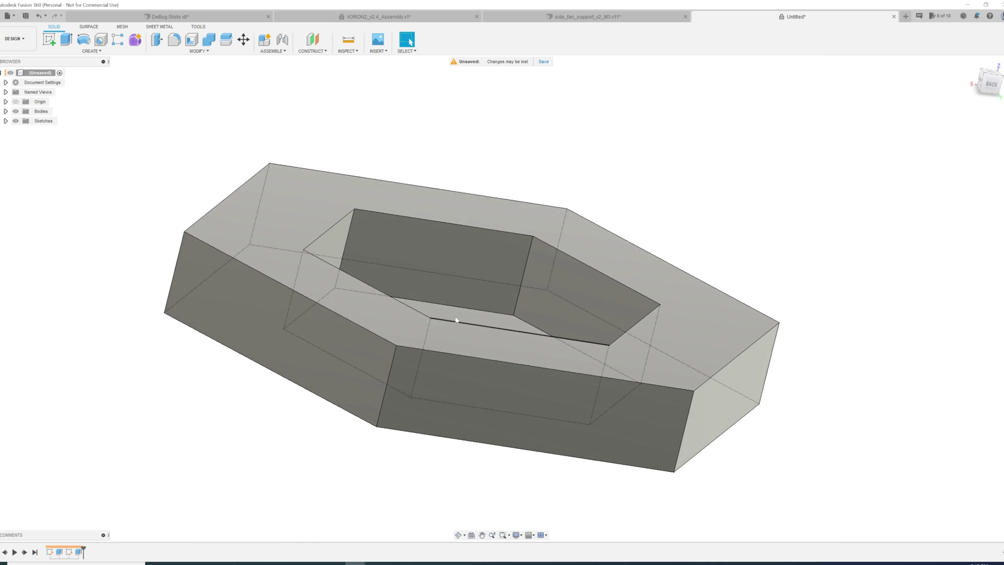
click(6, 121)
click(23, 141)
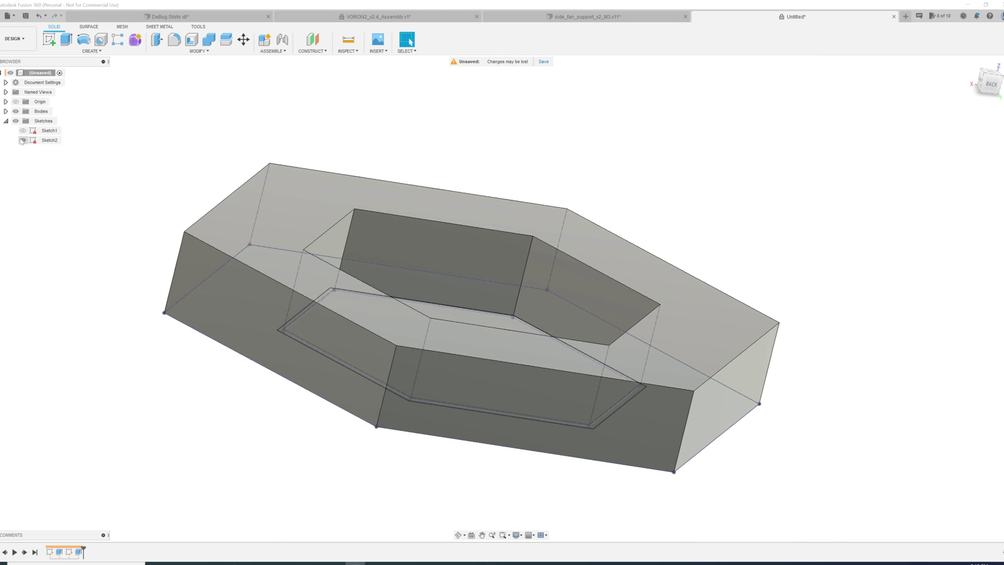
mouse_move(43, 219)
shift+middle_down()
mouse_move(99, 265)
mouse_move(105, 218)
mouse_move(123, 224)
shift+middle_up()
scroll(131, 226, down, 2)
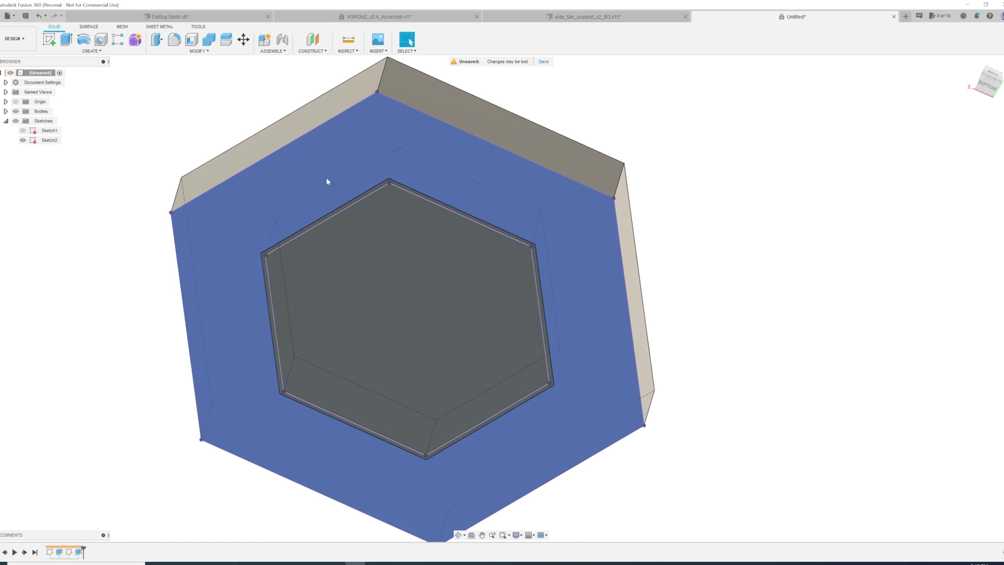
Select Sketch2's inner hexagon and thin ring profiles for a new extrusion.
key(e)
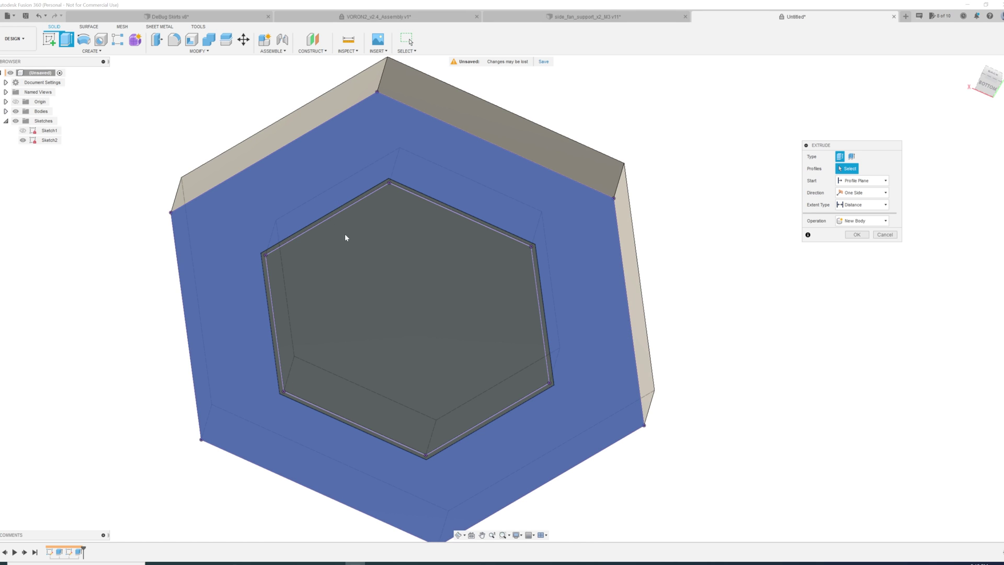
click(365, 271)
scroll(334, 225, up, 1)
scroll(337, 219, up, 1)
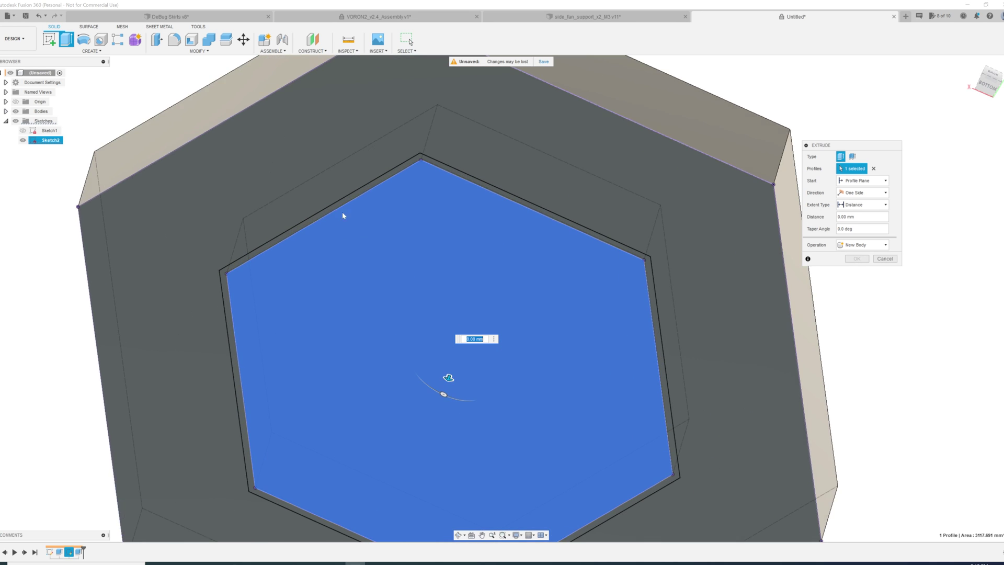
click(355, 191)
shift+middle_drag(355, 190, 406, 228)
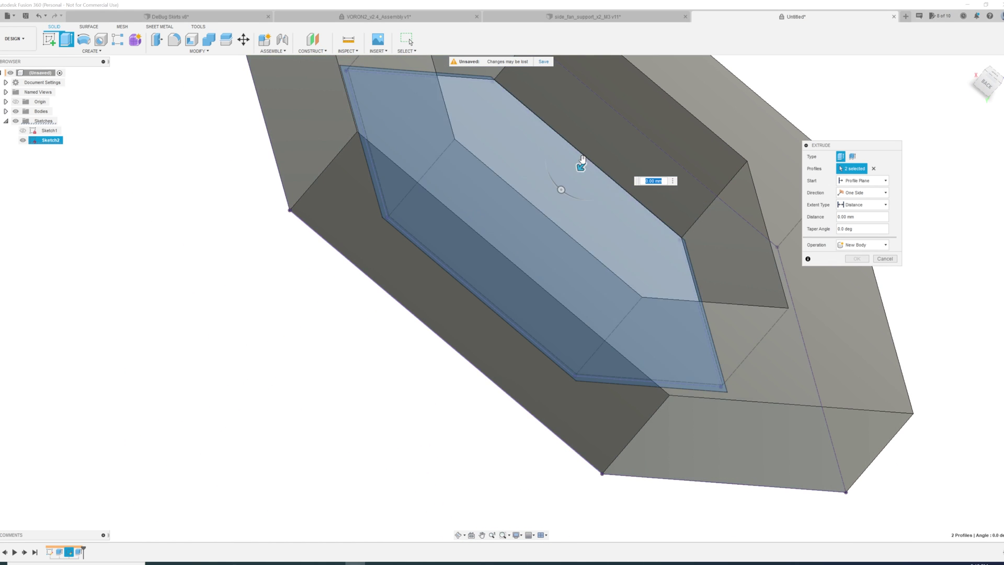
Extrude the selected profiles -0.4 mm as a New Component.
drag(581, 166, 585, 158)
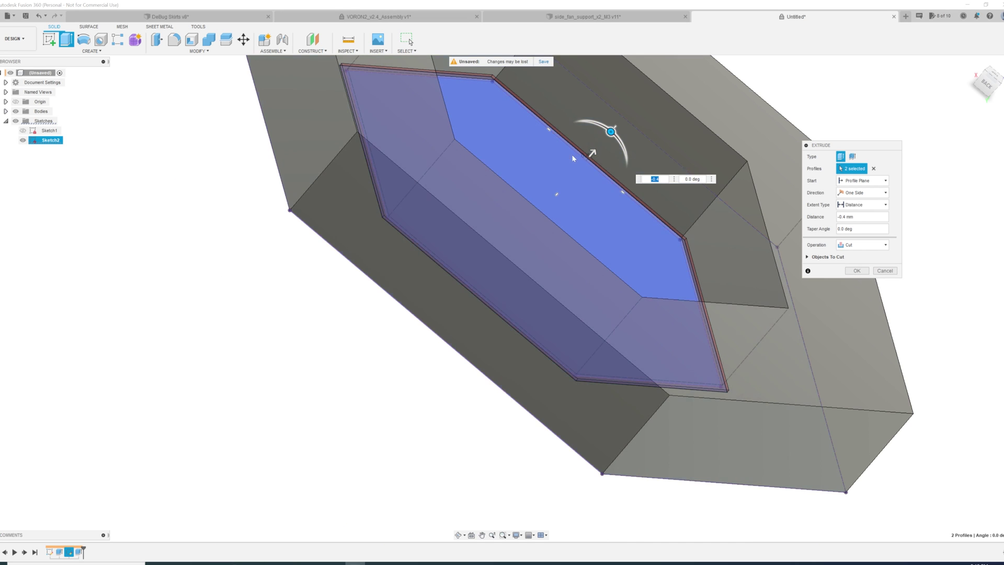
shift+middle_drag(438, 202, 482, 212)
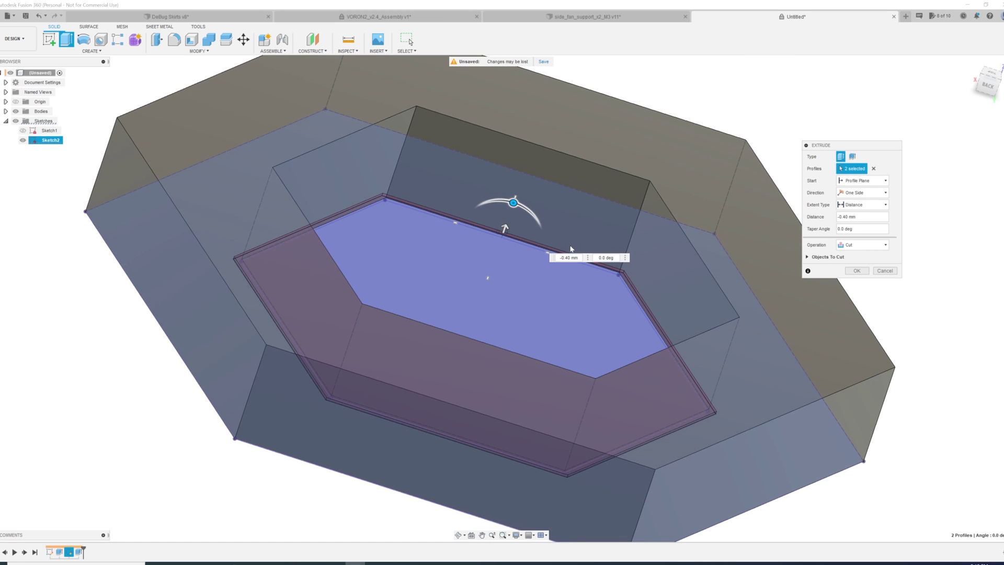
click(808, 257)
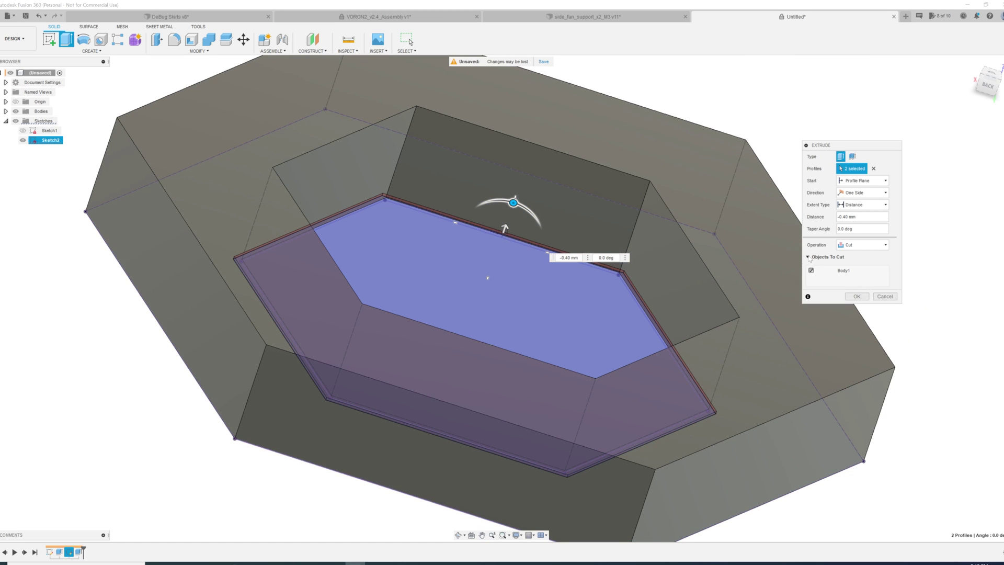
click(862, 245)
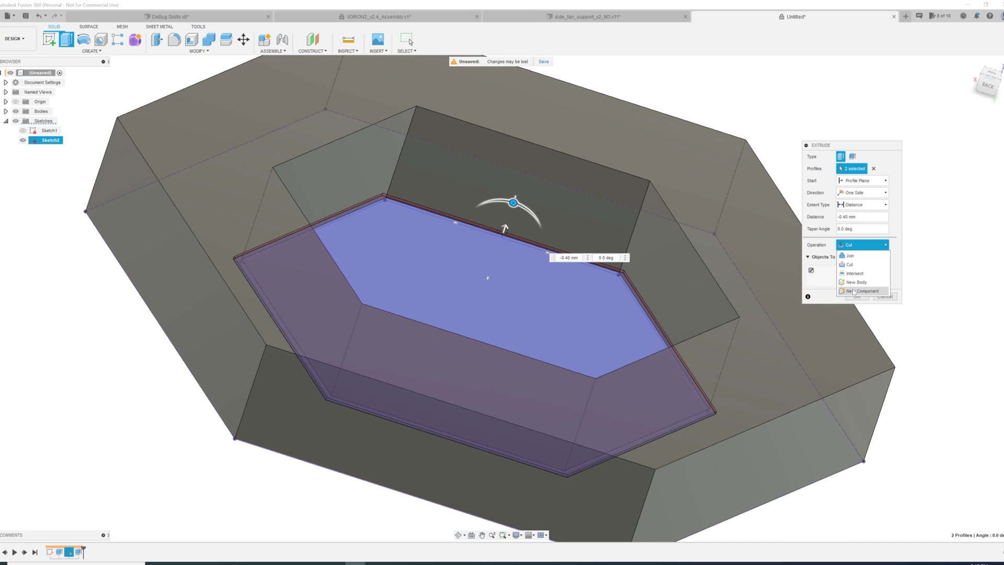
click(855, 291)
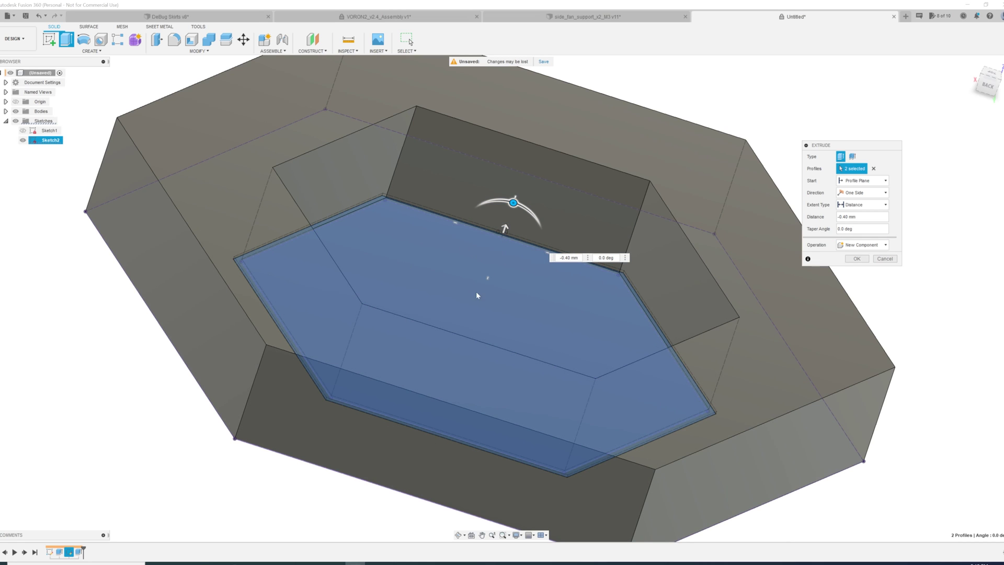
click(856, 260)
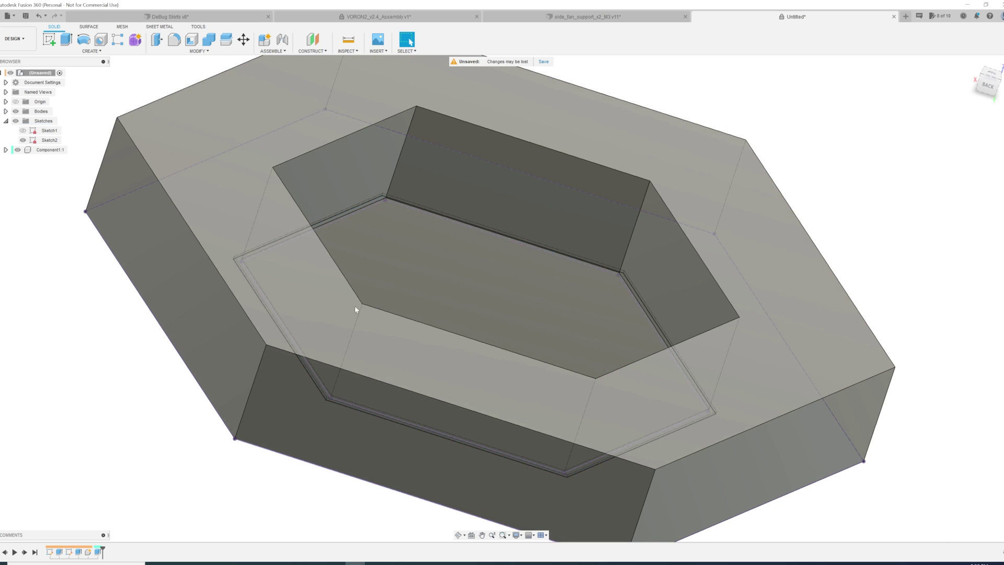
Rename Component1 to 'Mesh Modifier'.
click(5, 150)
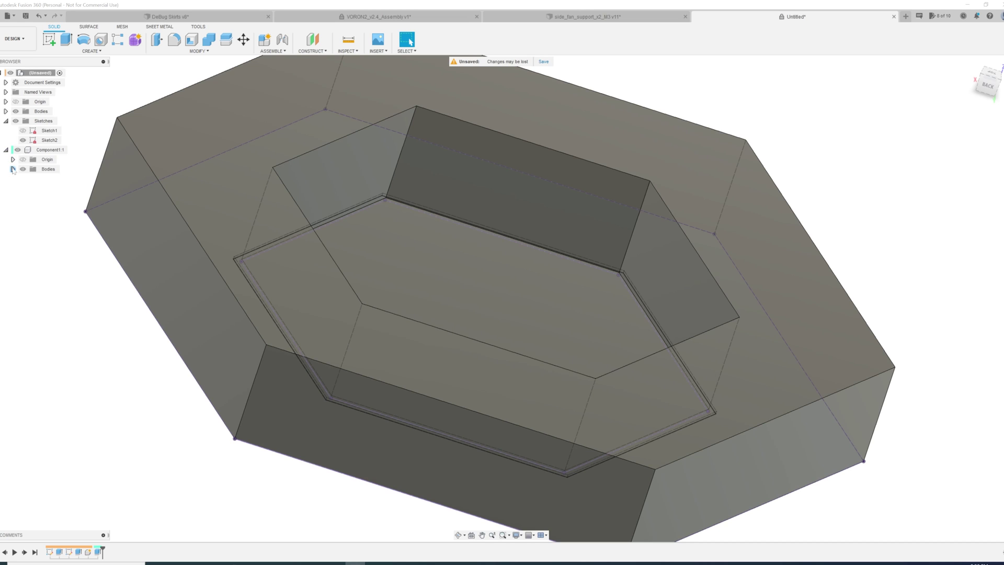
click(13, 169)
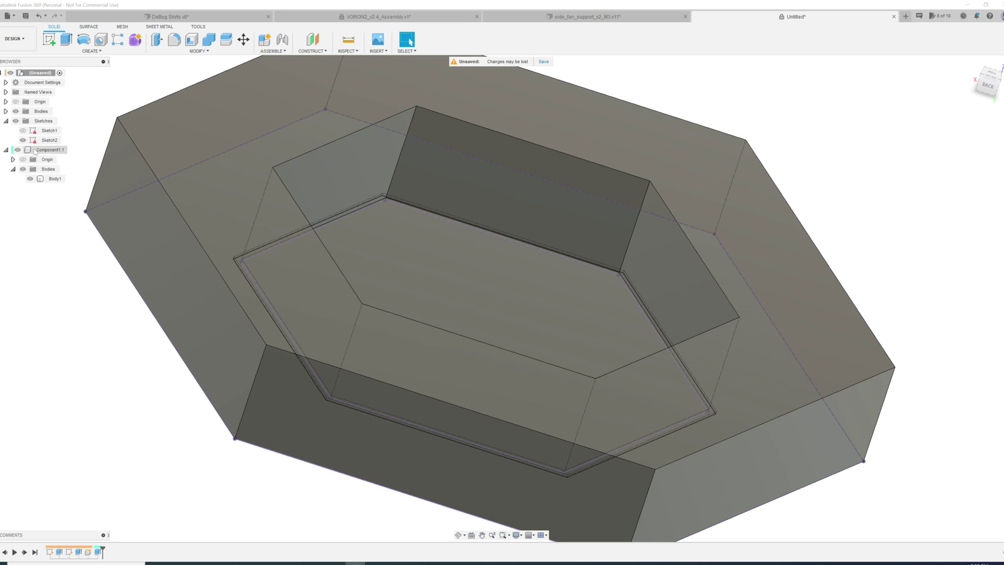
double_click(50, 149)
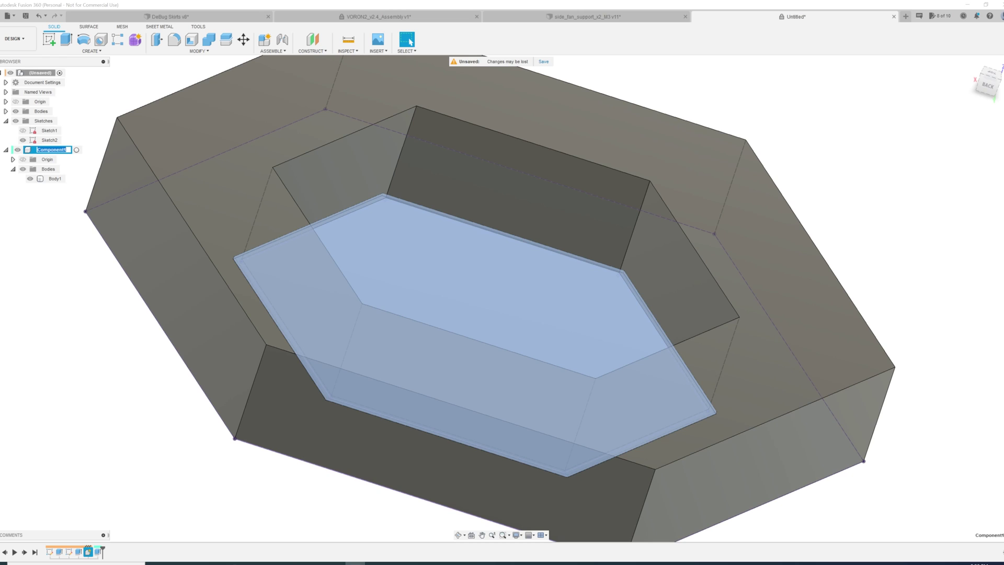
text(Mesh Modifier:1)
key(Return)
Toggle the main part and Body1 visibility to check the plate sits in the recess.
click(15, 111)
click(84, 127)
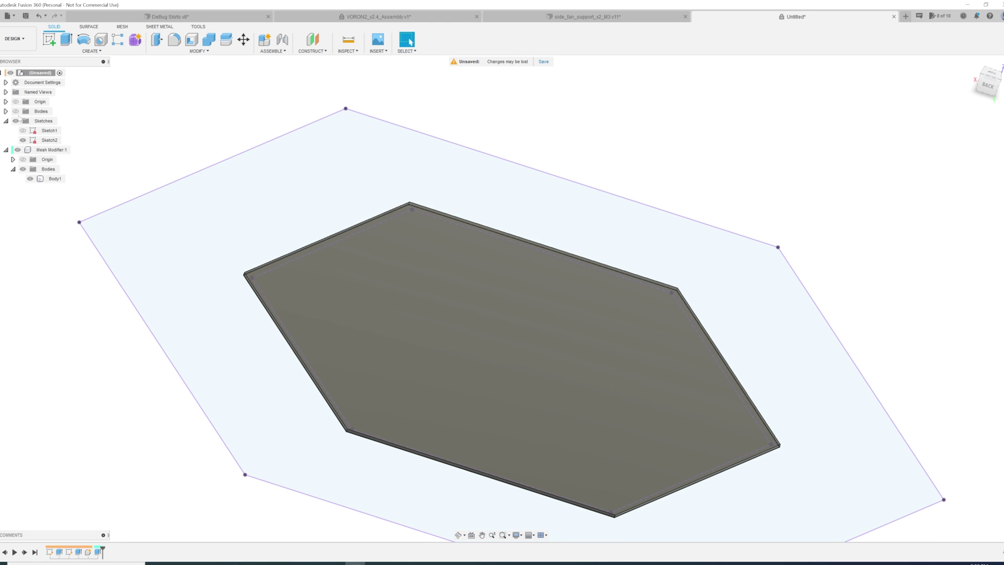
click(16, 111)
shift+middle_drag(115, 152, 151, 172)
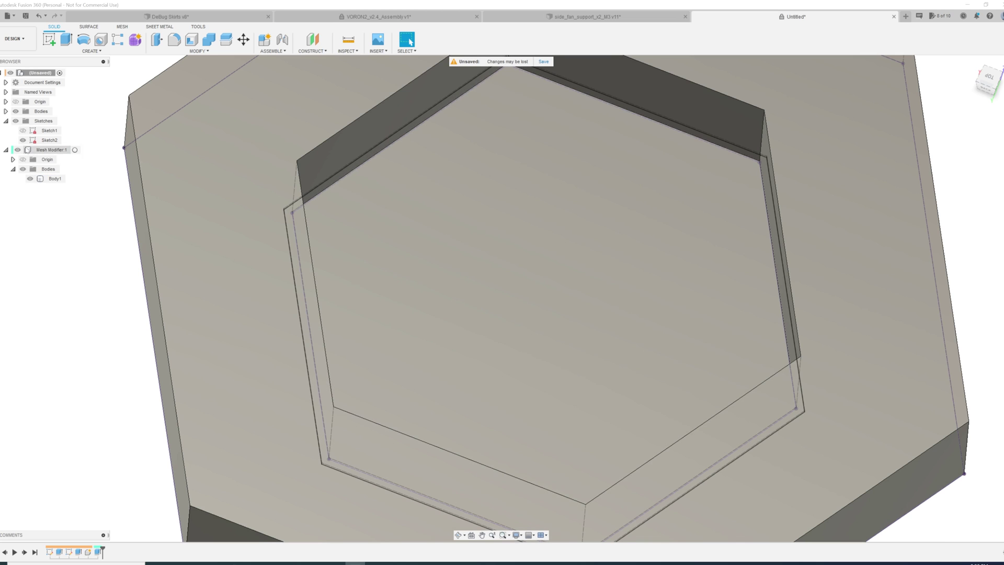
click(30, 178)
click(30, 179)
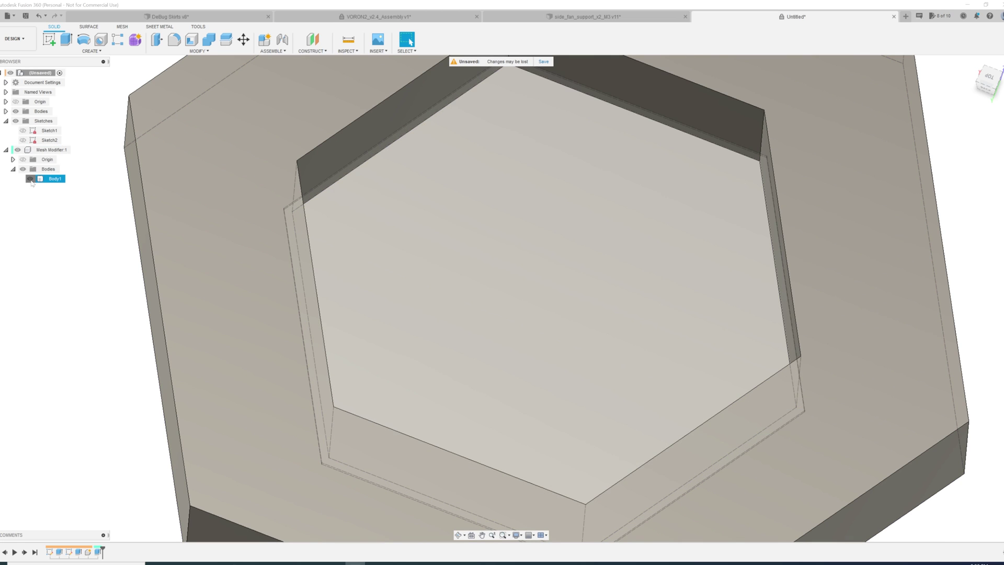
click(30, 178)
scroll(256, 221, down, 5)
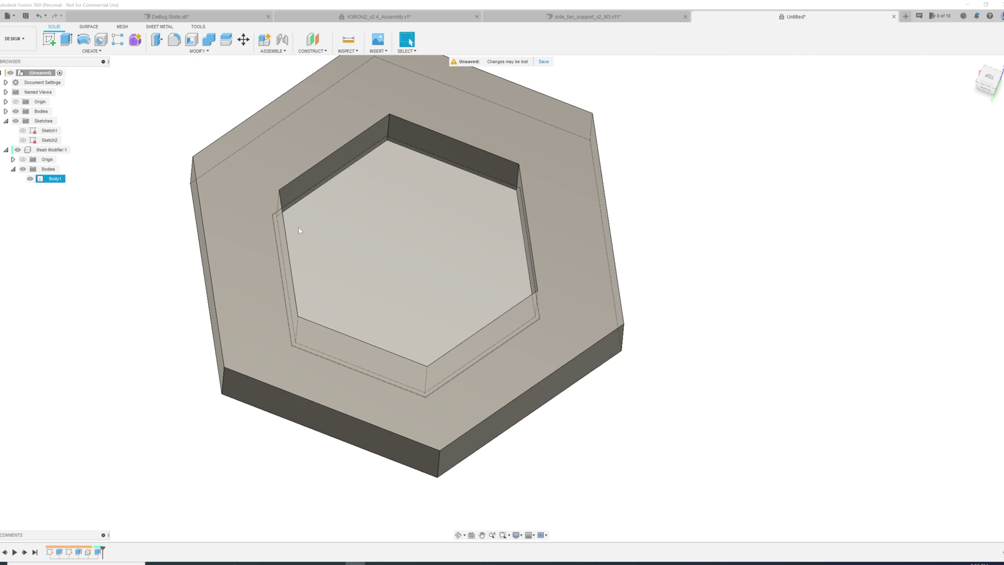
shift+middle_drag(300, 230, 188, 250)
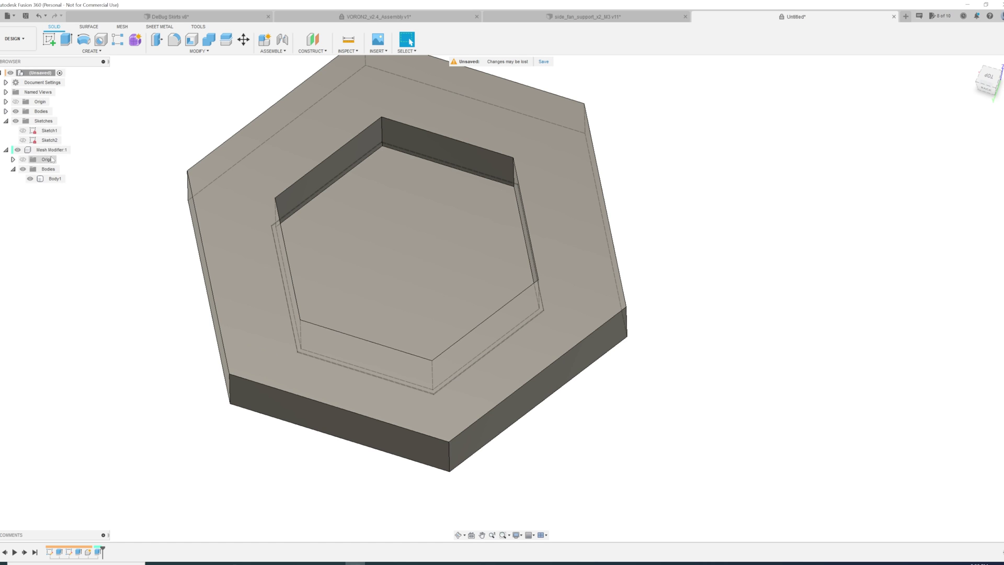
click(6, 150)
Save the Mesh Modifier component as a mesh, accepting the STL settings.
right_click(40, 151)
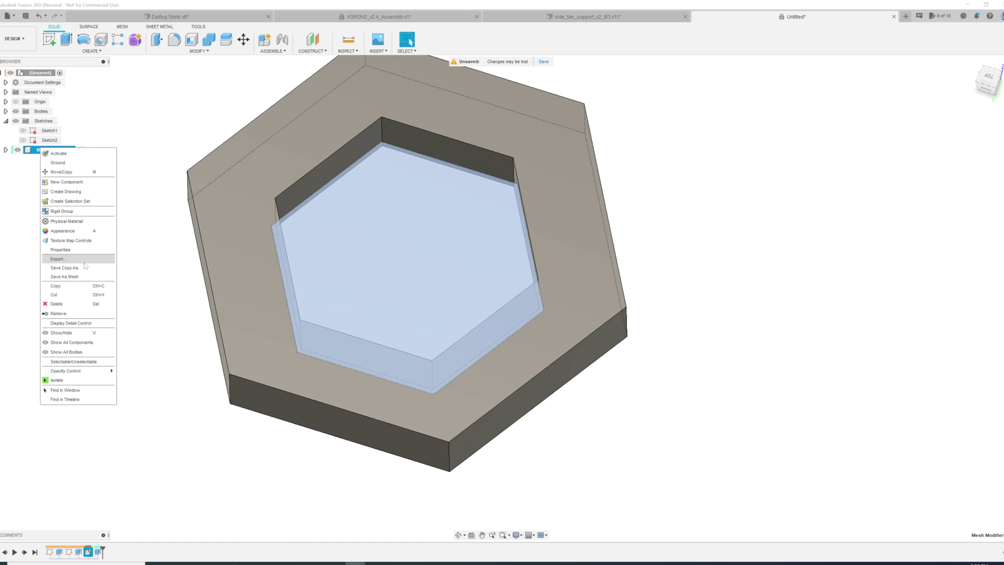
click(57, 259)
key(Escape)
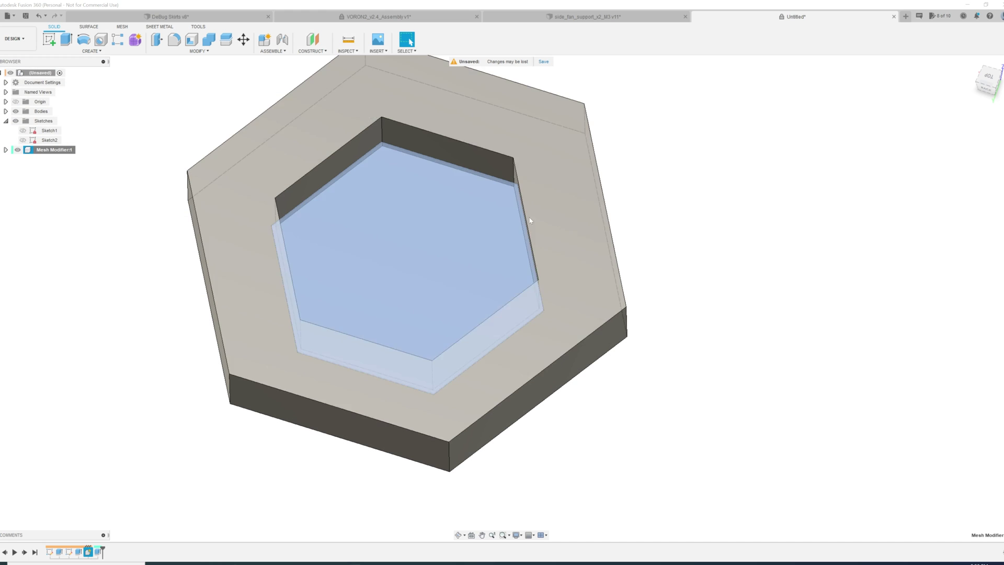
right_click(64, 152)
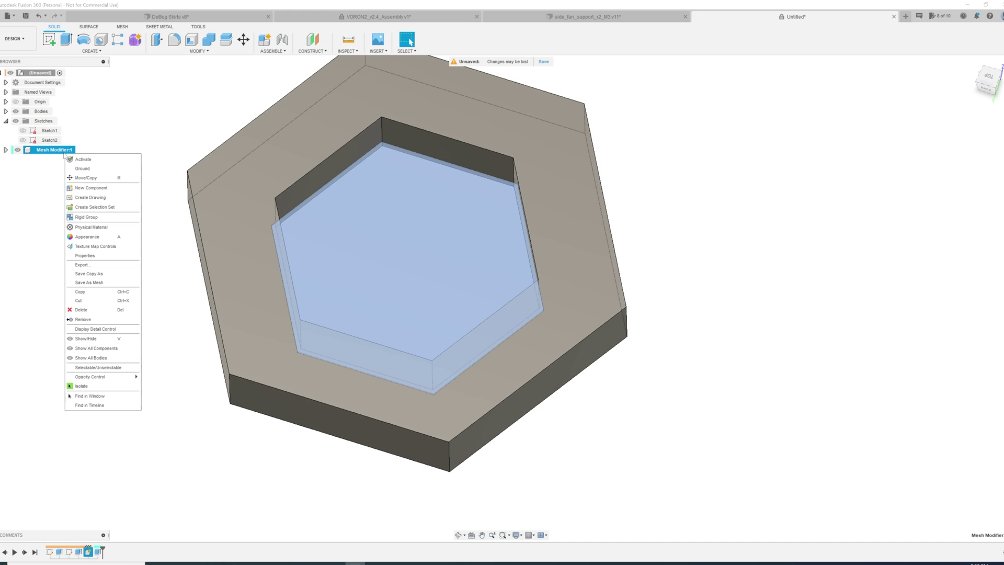
click(109, 283)
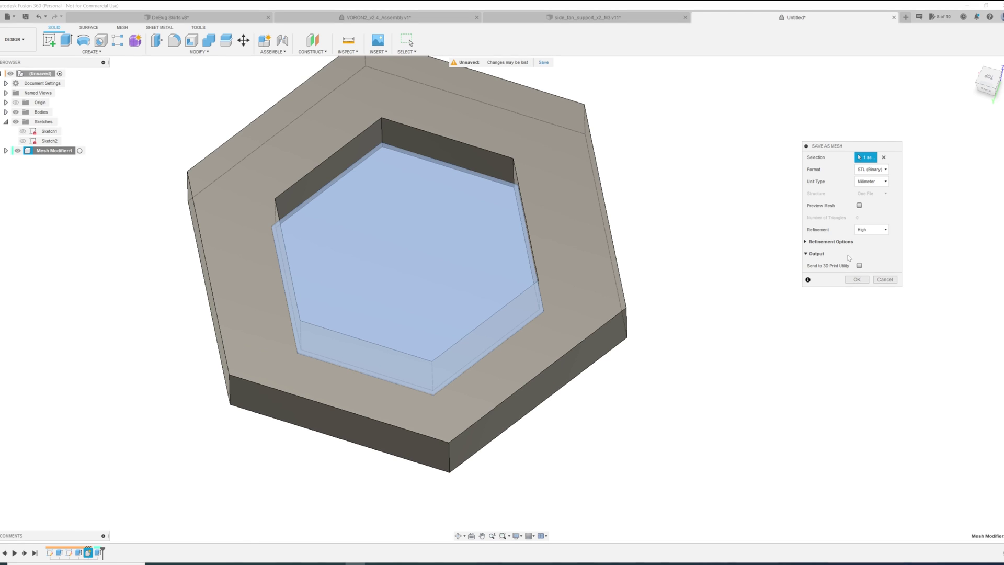
click(856, 280)
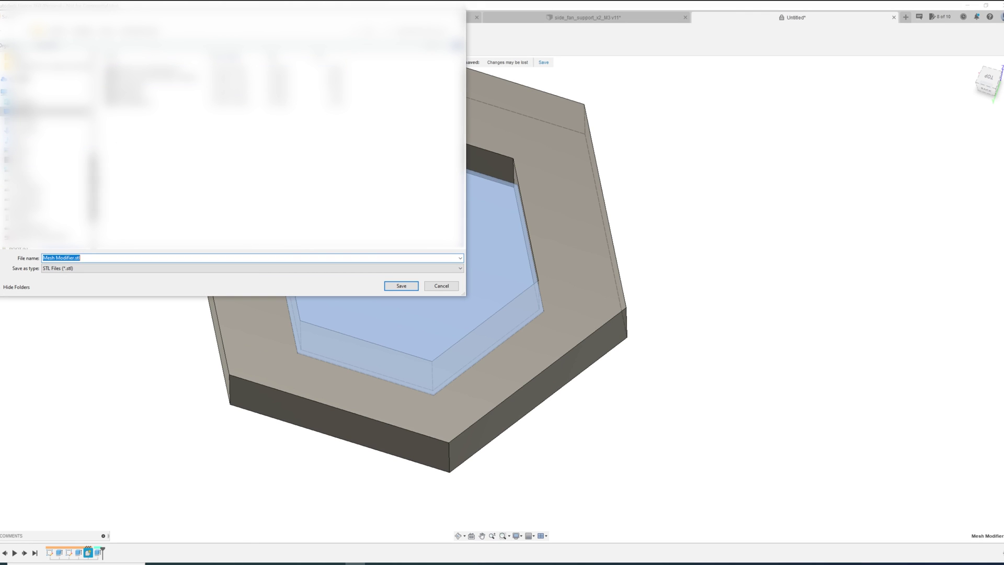
Choose the save folder, edit the file name, and save the Mesh Modifier STL.
scroll(47, 157, up, 5)
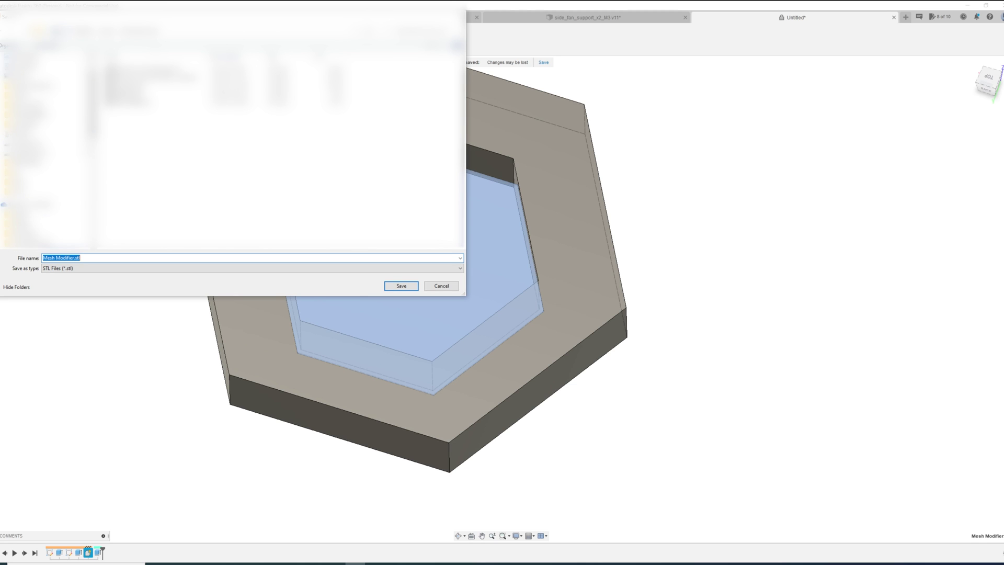
click(47, 138)
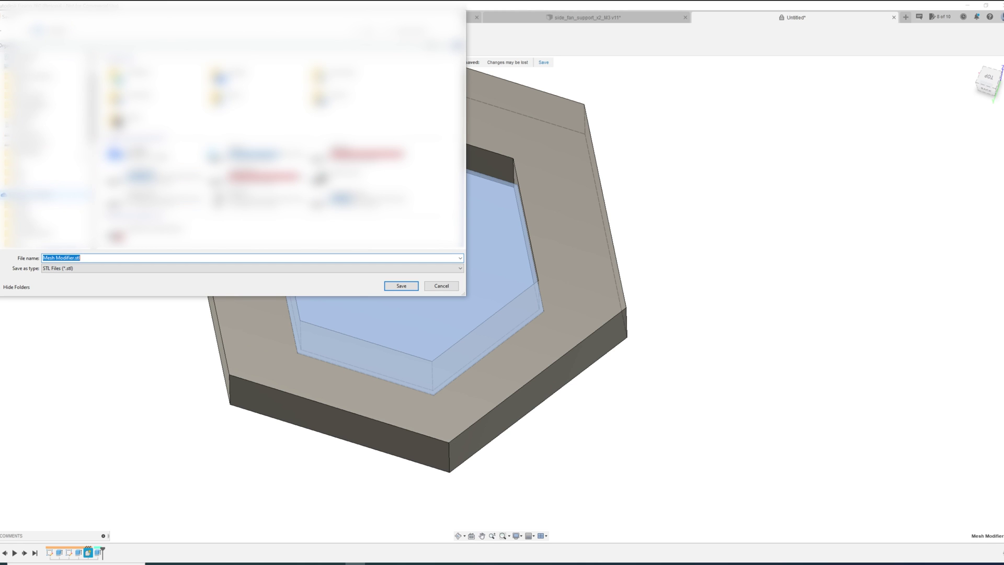
click(53, 82)
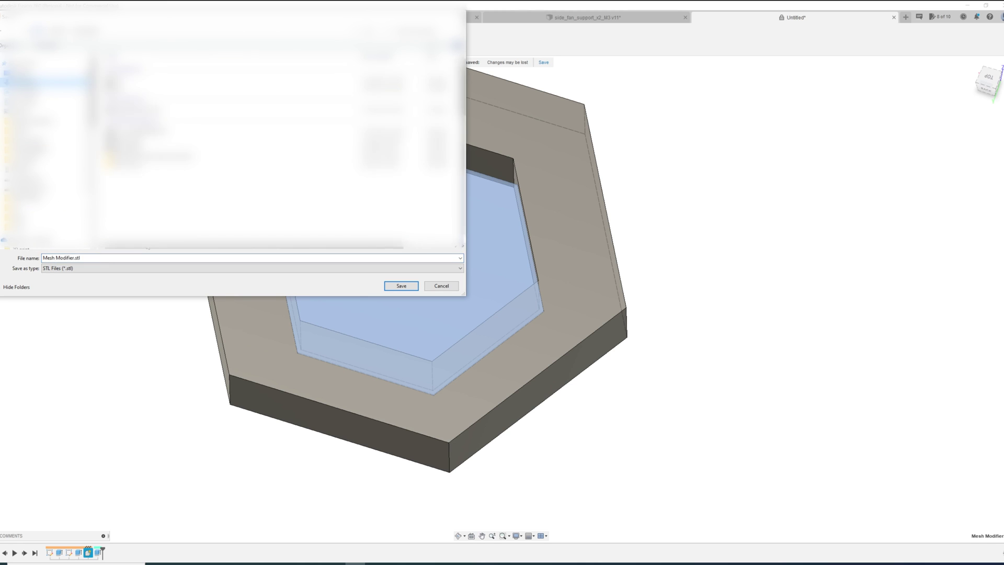
click(131, 257)
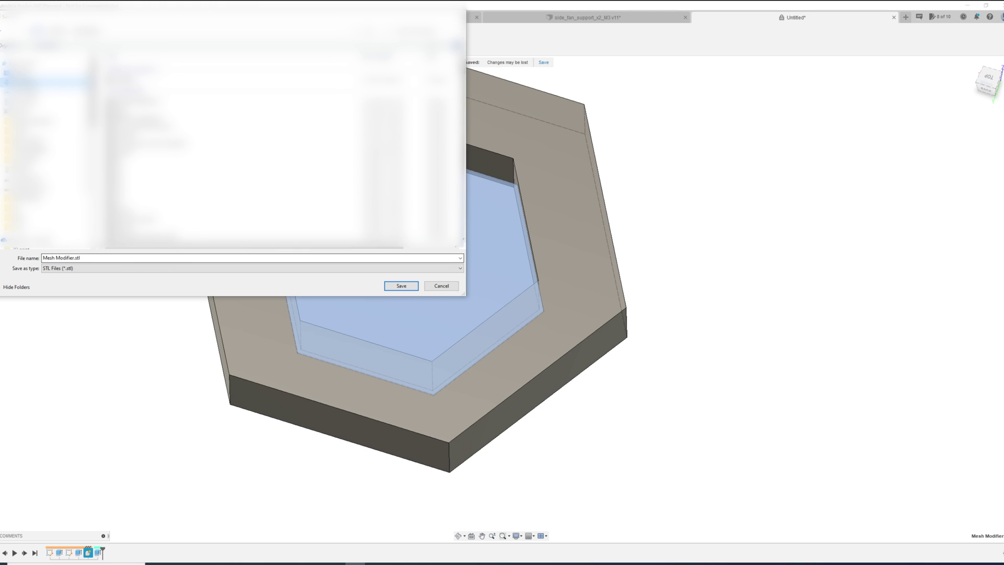
key(Right)
text(e)
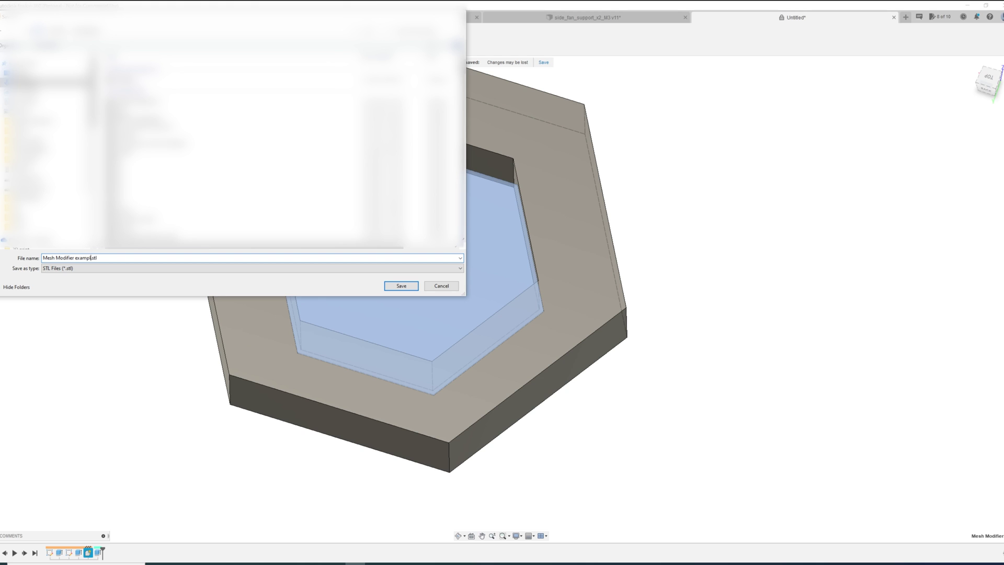
key(Return)
click(161, 157)
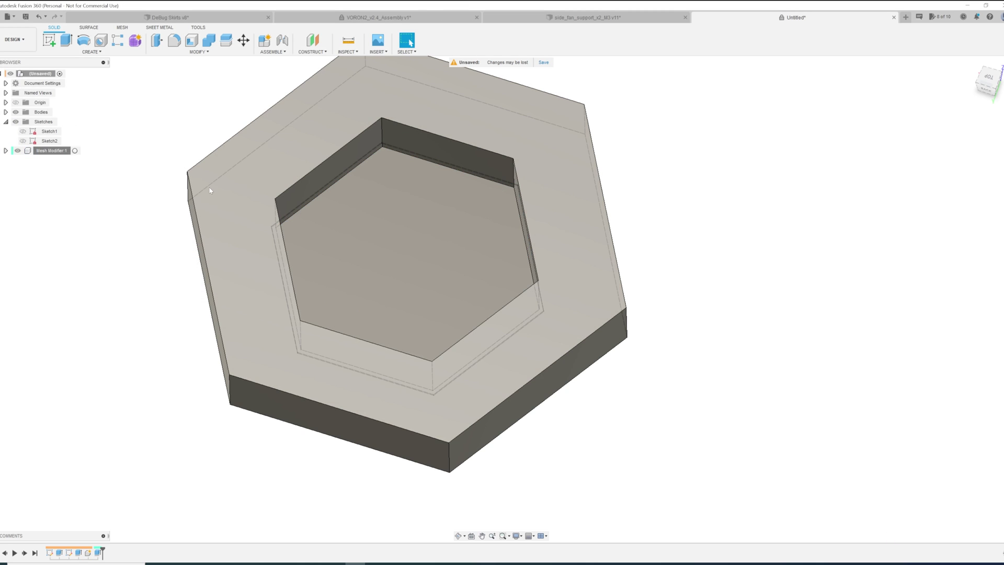
Export the main hexagonal Body1 as an STL named 'mesh example.stl'.
click(188, 178)
click(5, 112)
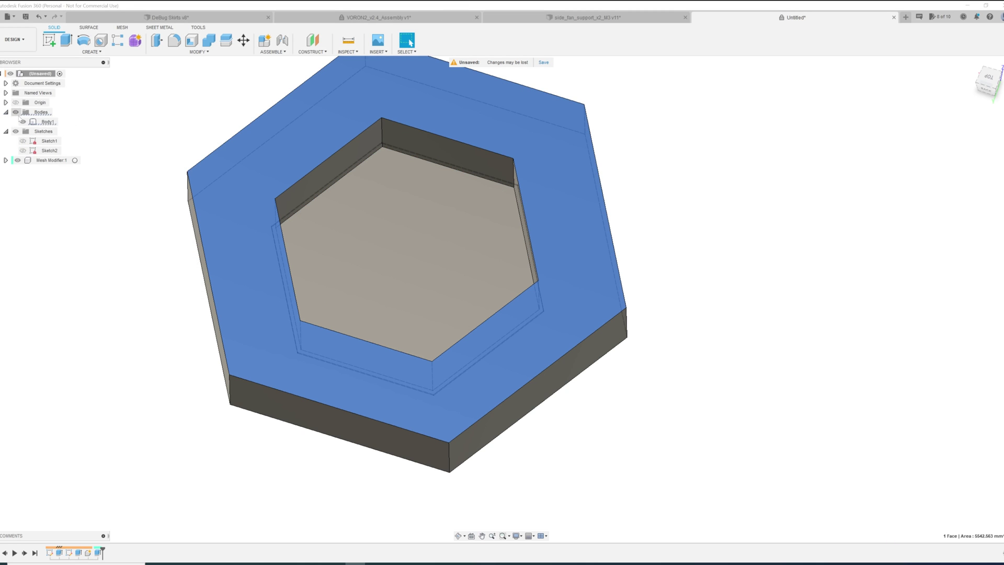
click(44, 123)
right_click(45, 123)
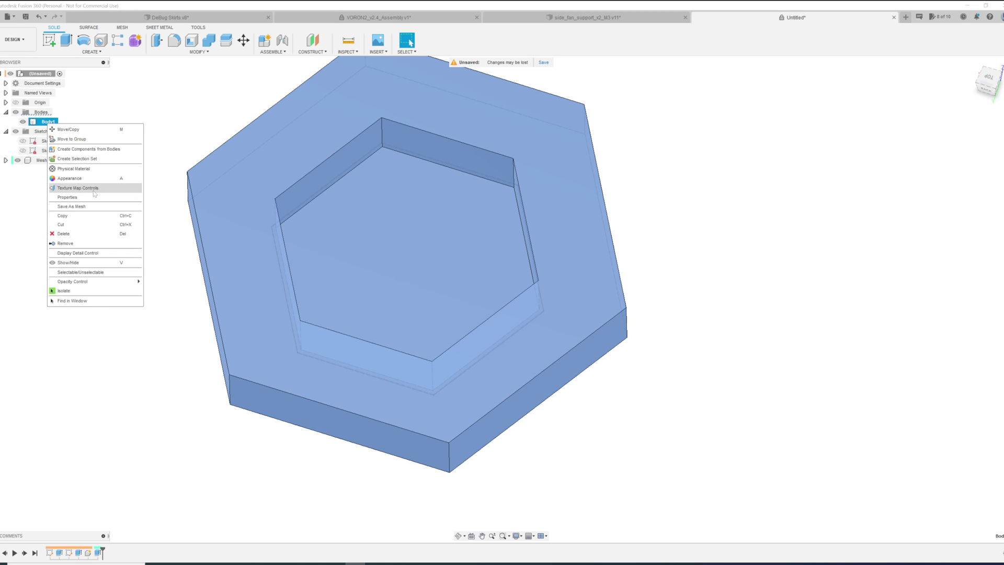
click(71, 206)
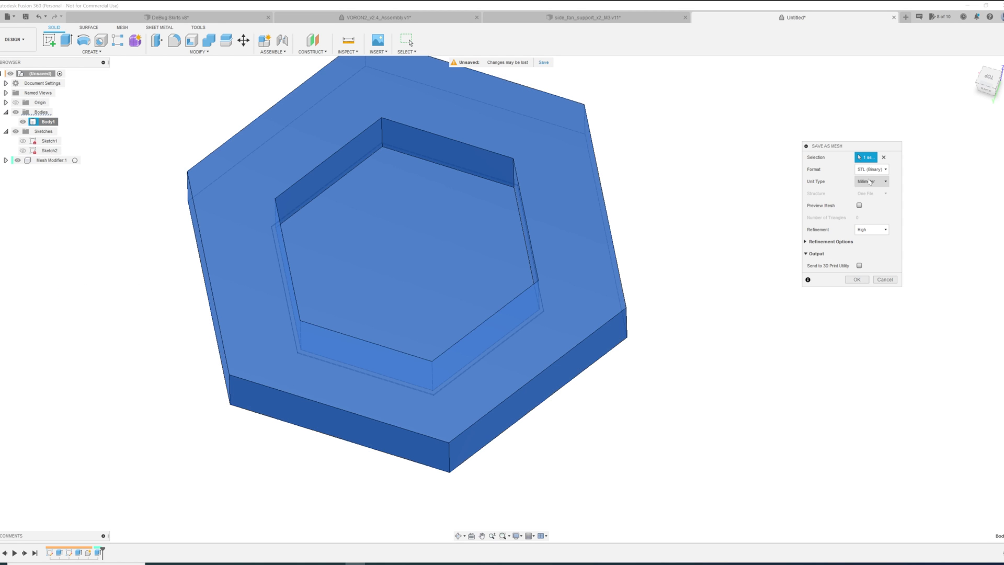
click(857, 280)
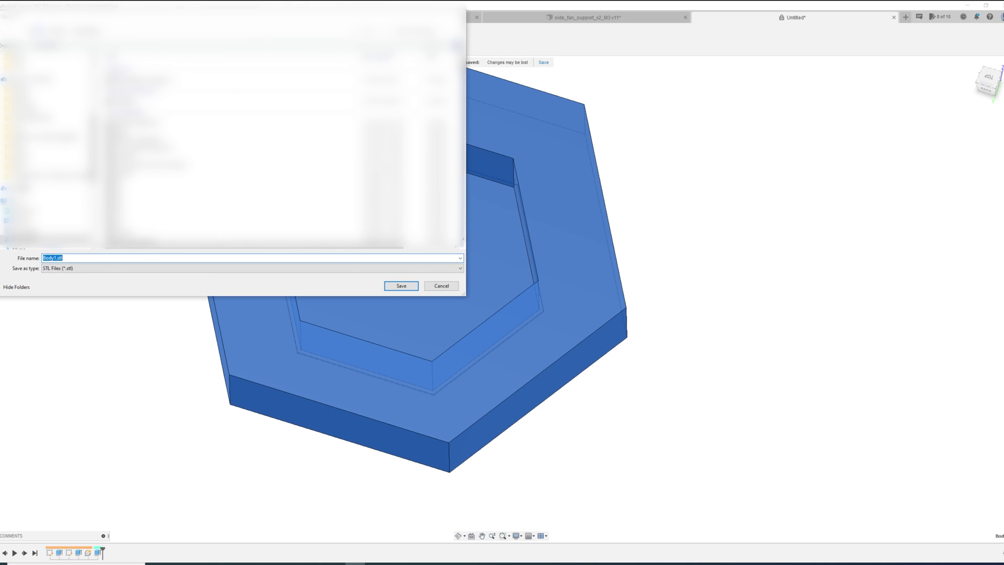
text(mesh example)
key(Return)
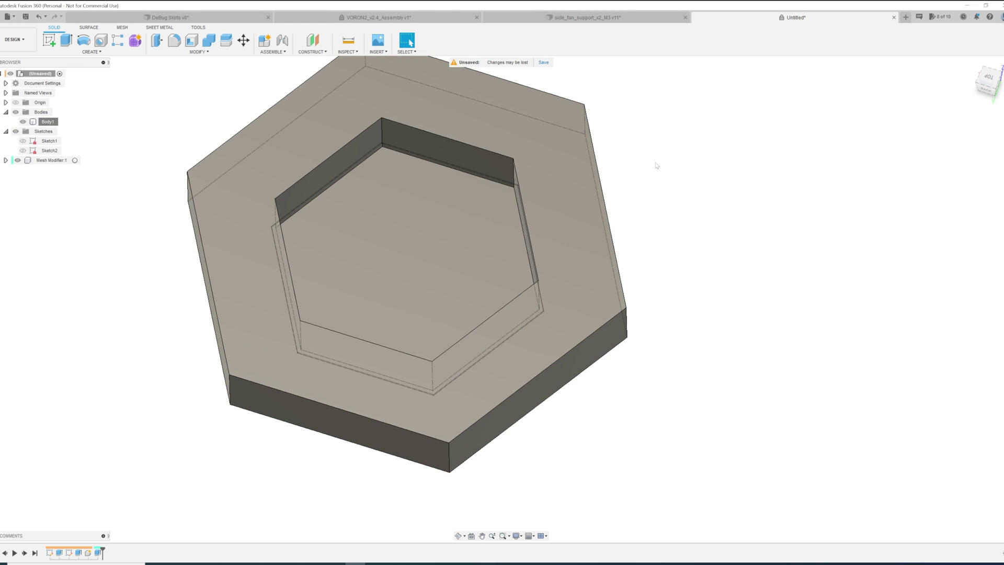
scroll(644, 207, down, 2)
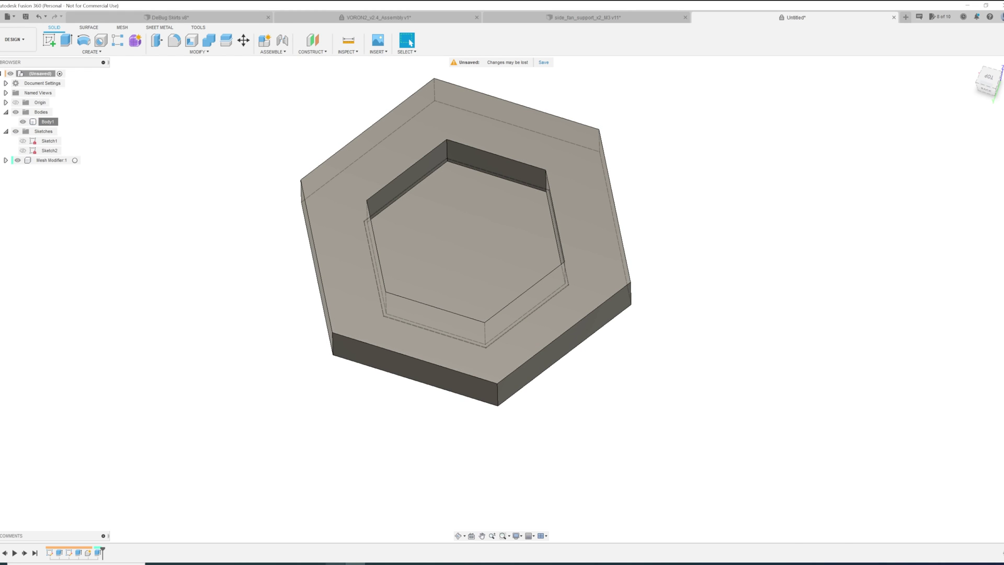
key(alt+Tab)
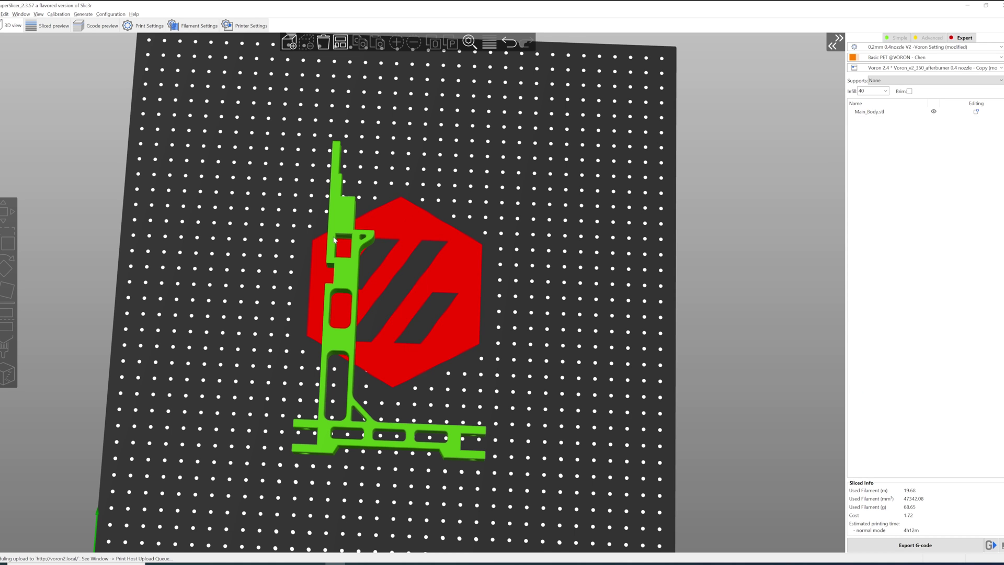
Replace Main_body with mesh example.stl and Mesh Modifier example.stl from Downloads.
key(Delete)
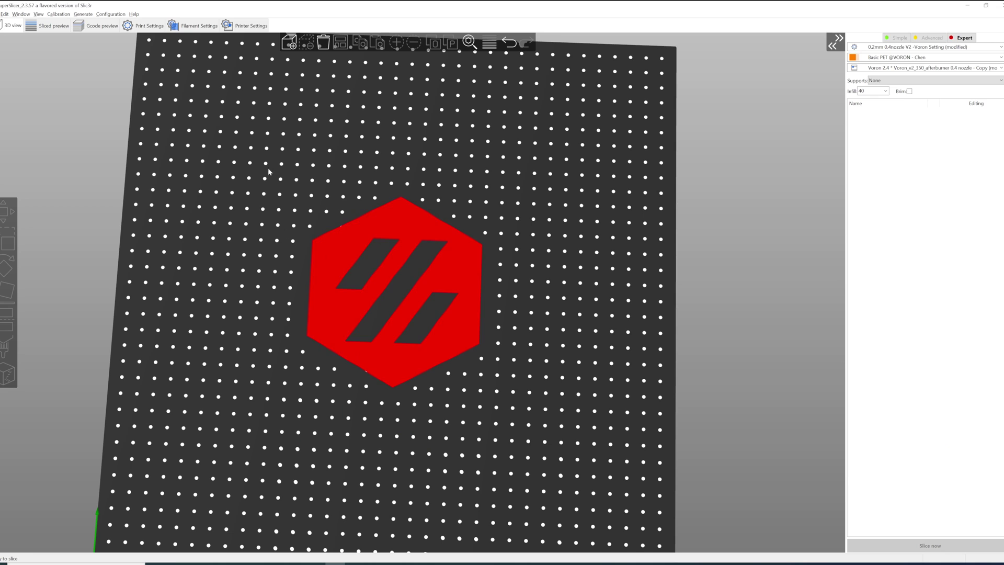
click(288, 42)
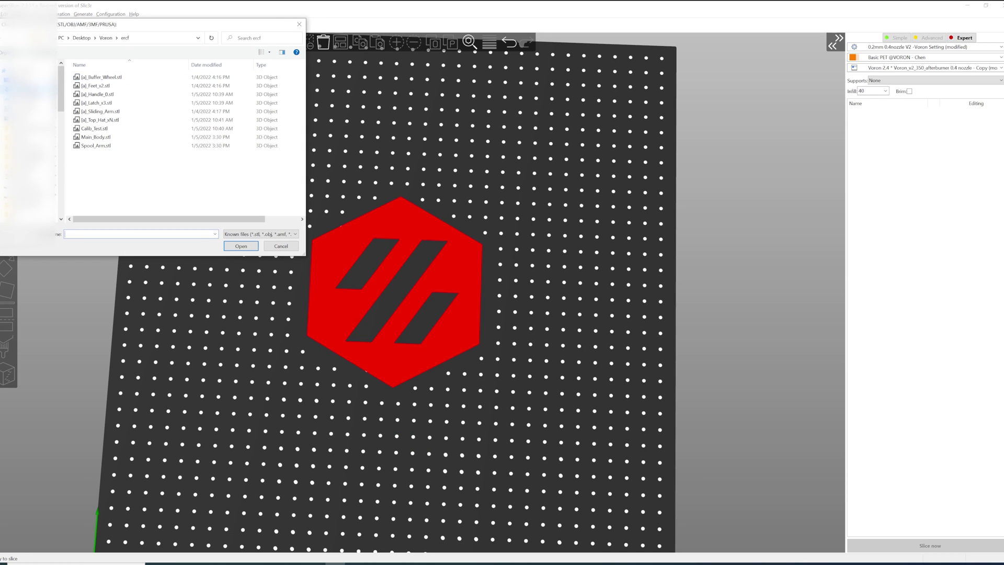
click(4, 88)
click(99, 87)
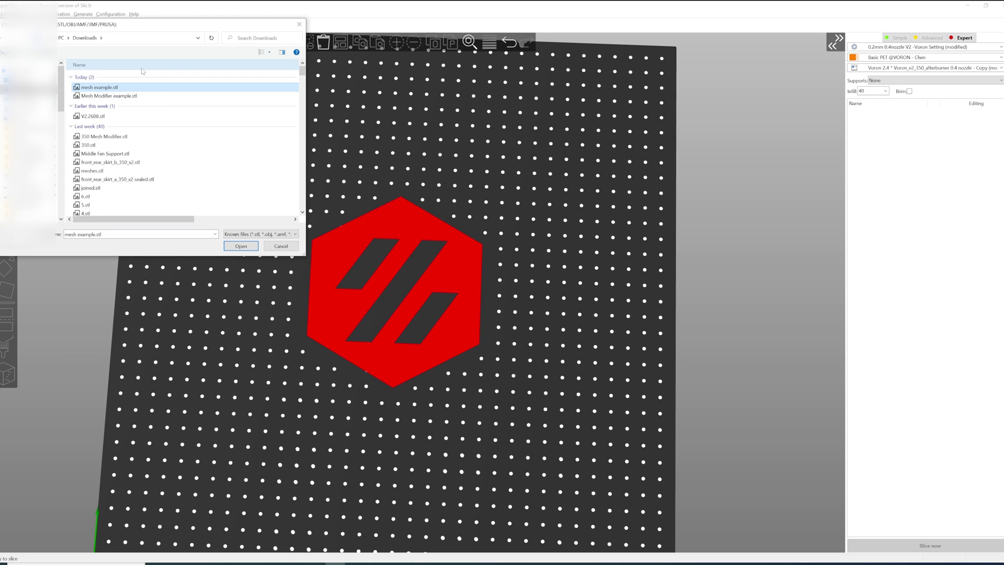
ctrl+click(125, 97)
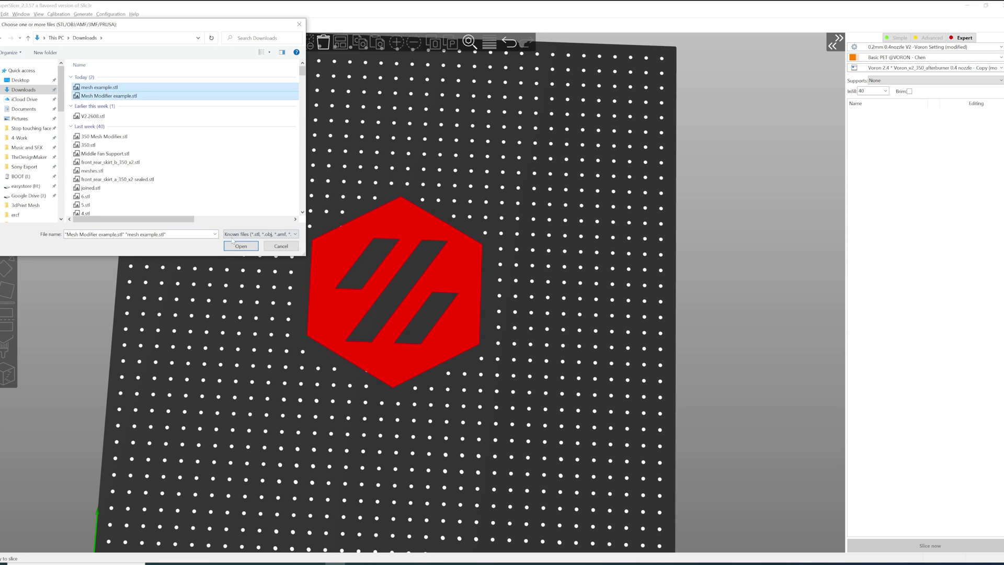
click(241, 246)
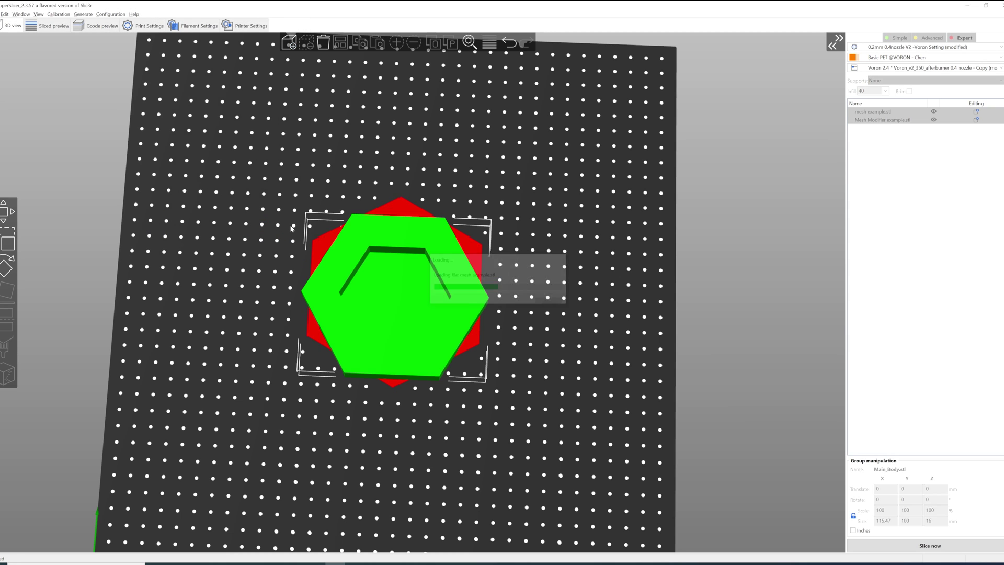
Inspect the loaded hexagons and toggle mesh example.stl non-printable and back to printable.
drag(399, 345, 415, 300)
scroll(408, 351, down, 3)
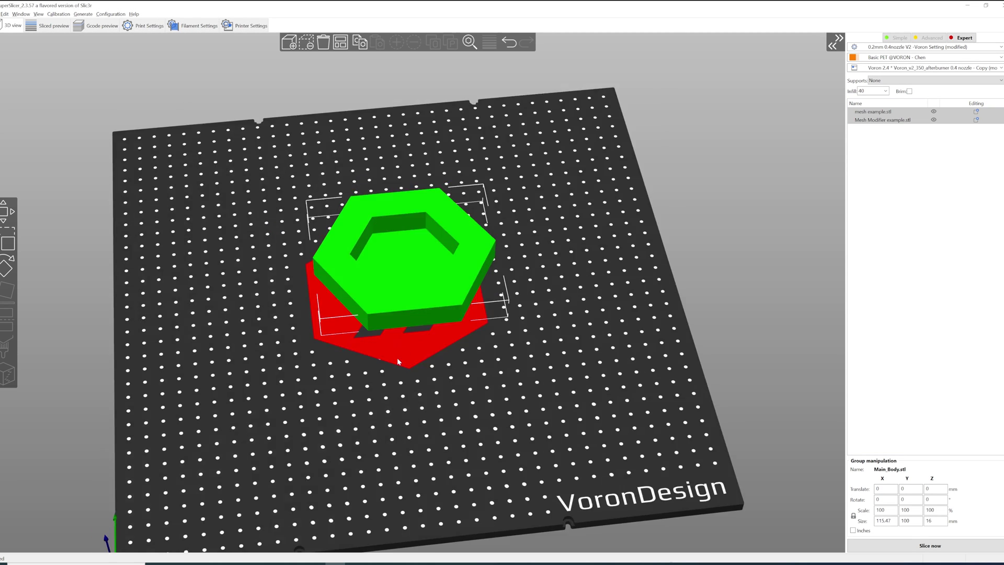
drag(397, 358, 349, 249)
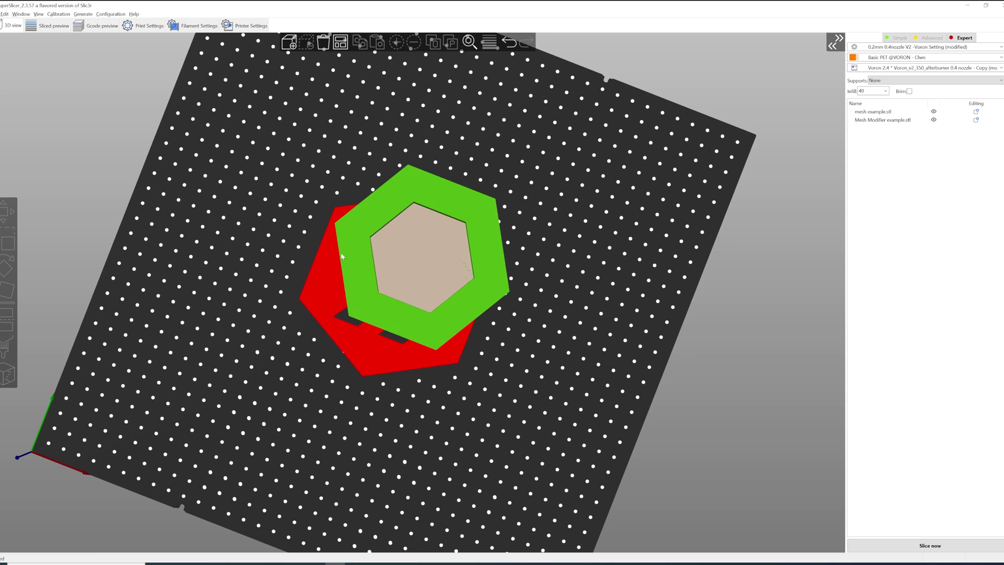
click(350, 249)
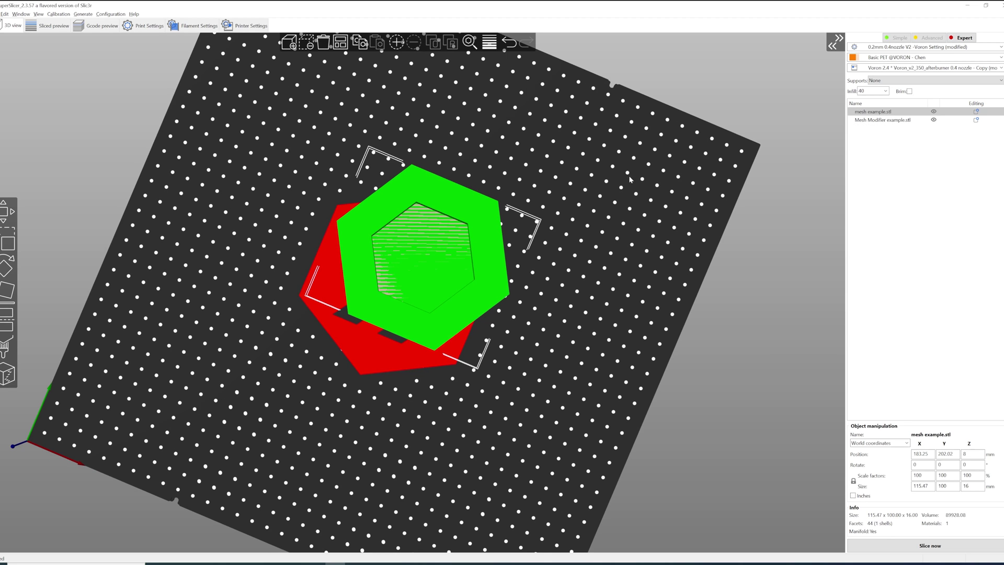
click(934, 112)
click(934, 111)
drag(470, 240, 488, 209)
scroll(487, 208, up, 2)
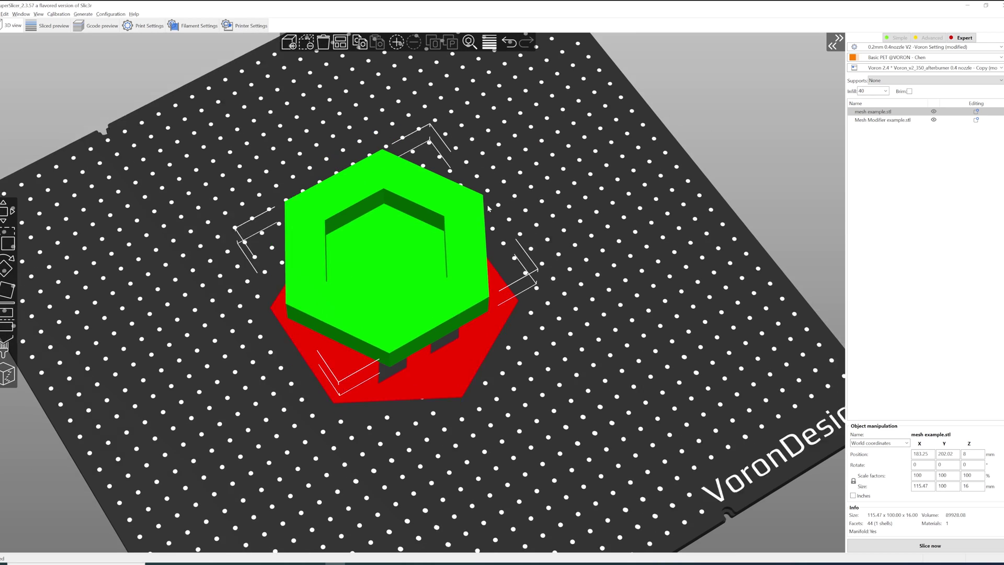
Reposition the grooved and flat hexagons, then delete both objects from the bed.
click(488, 208)
click(446, 220)
drag(446, 220, 361, 179)
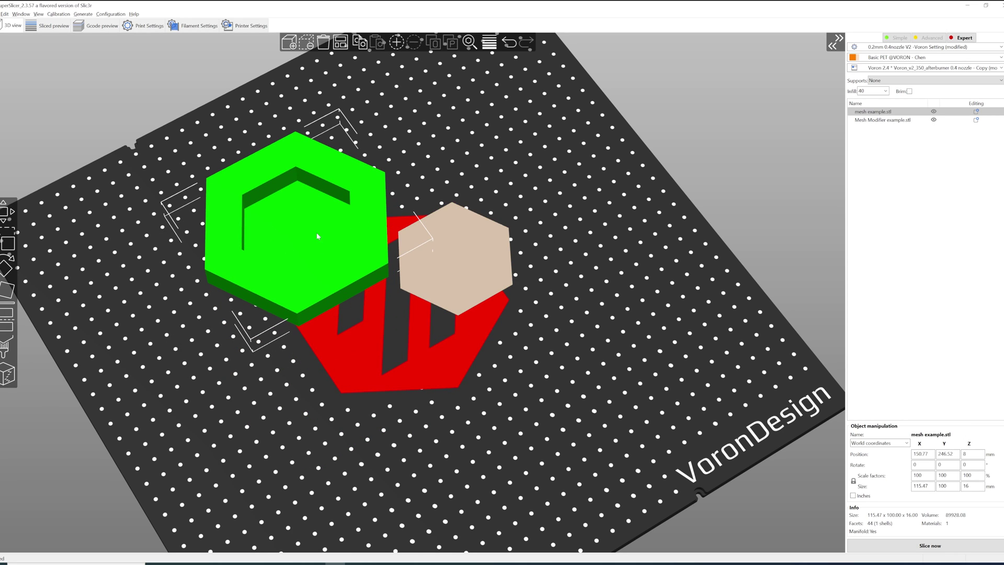
drag(455, 253, 361, 244)
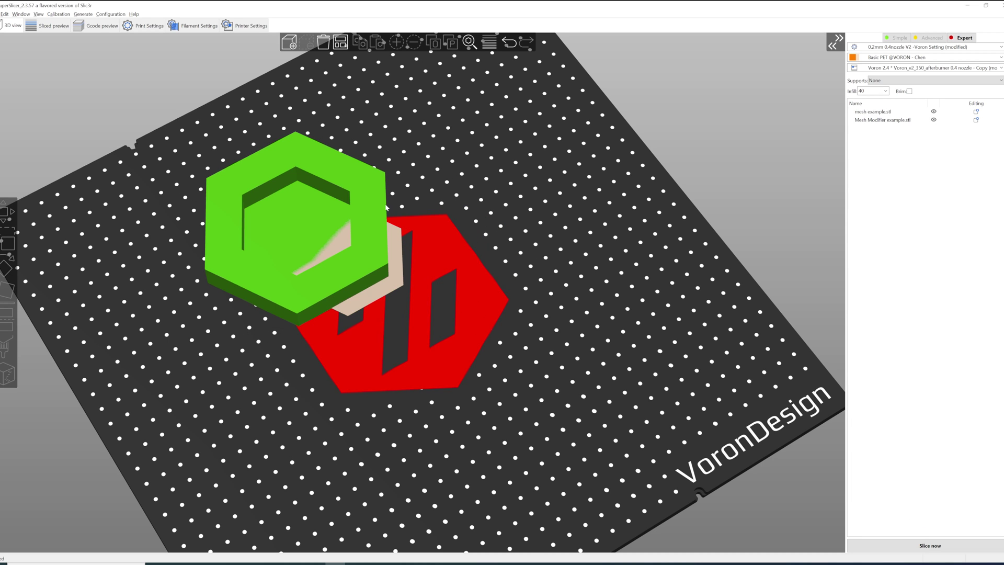
click(386, 208)
drag(382, 206, 391, 242)
click(391, 241)
drag(440, 150, 421, 196)
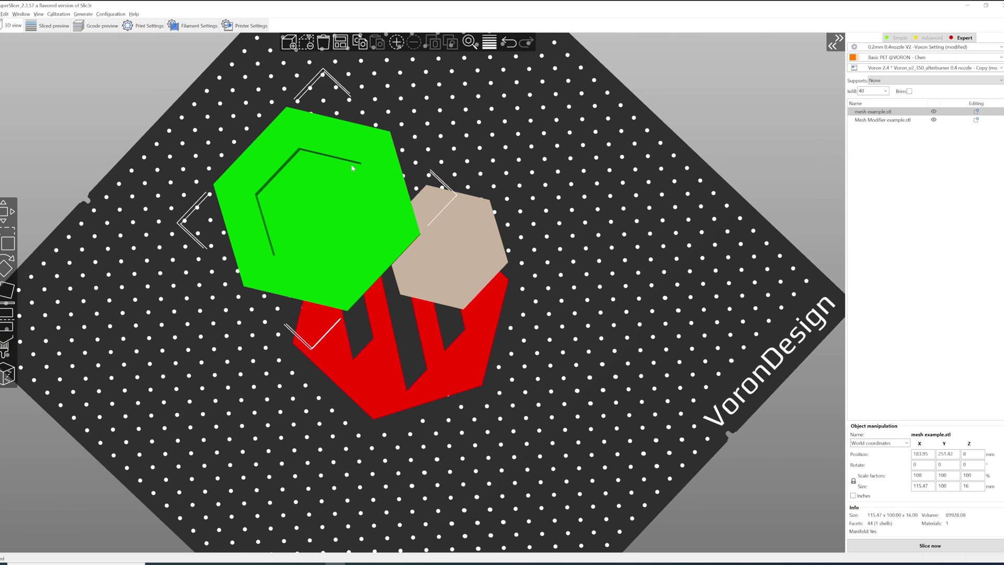
key(Delete)
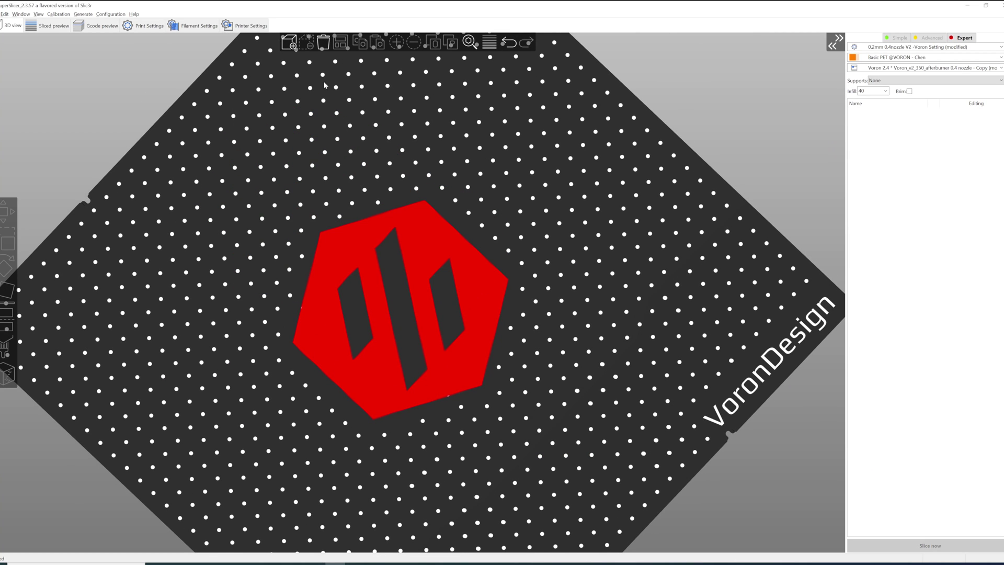
Add mesh example.stl to the build plate.
click(289, 44)
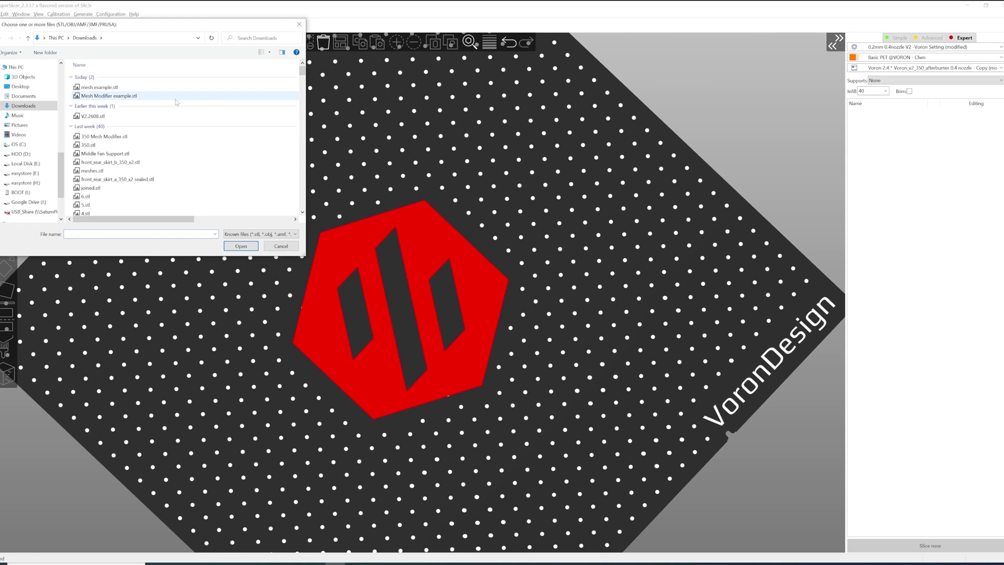
click(172, 87)
click(251, 247)
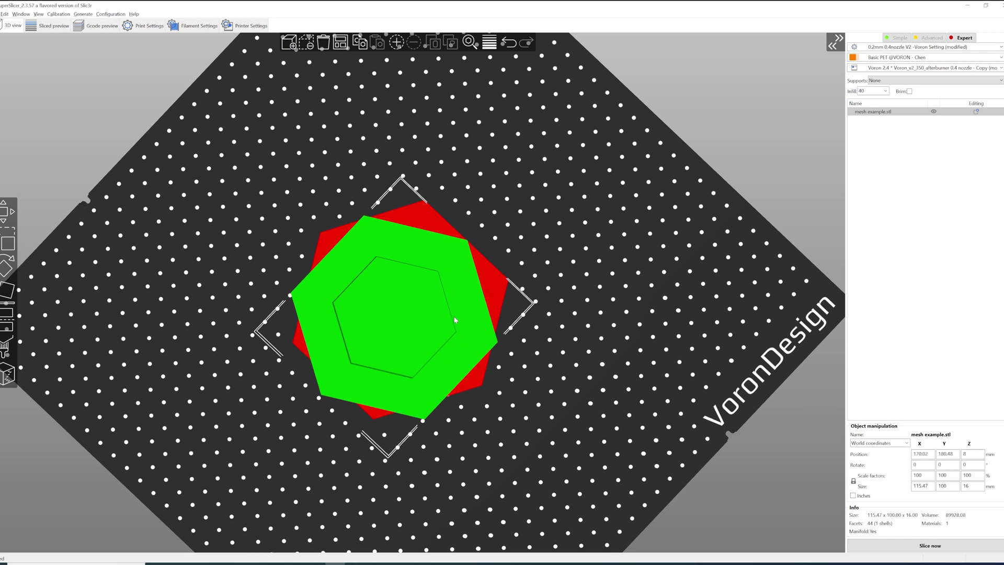
Load Mesh Modifier example.stl into the hexagon object as an added part.
drag(549, 348, 535, 357)
scroll(440, 301, up, 3)
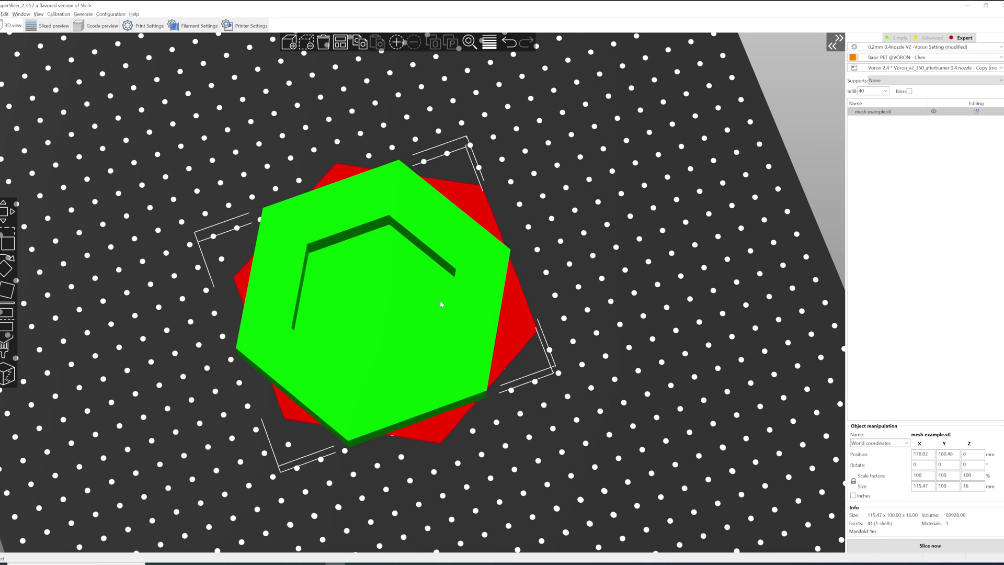
right_click(409, 269)
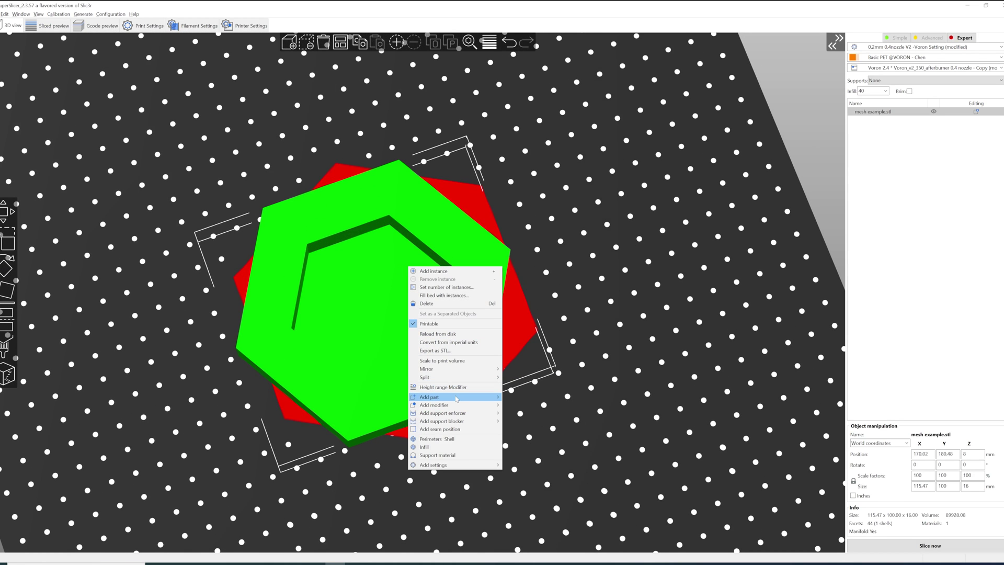
mouse_move(456, 399)
click(519, 397)
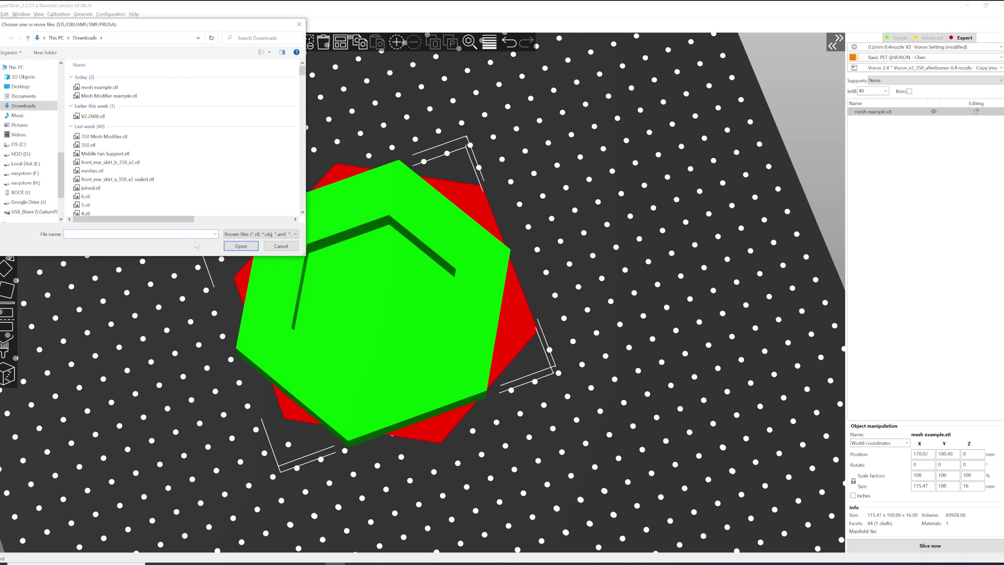
click(138, 96)
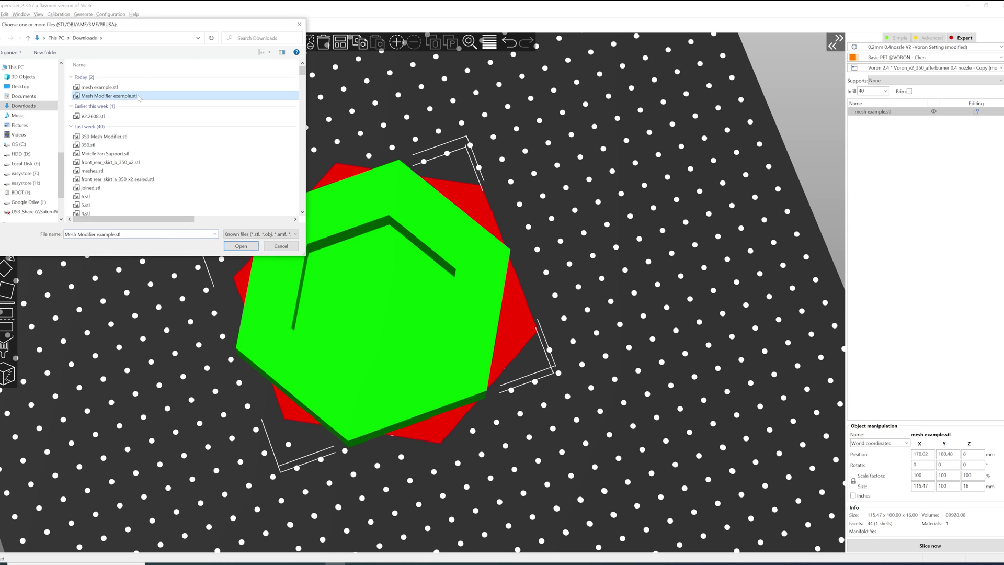
click(235, 245)
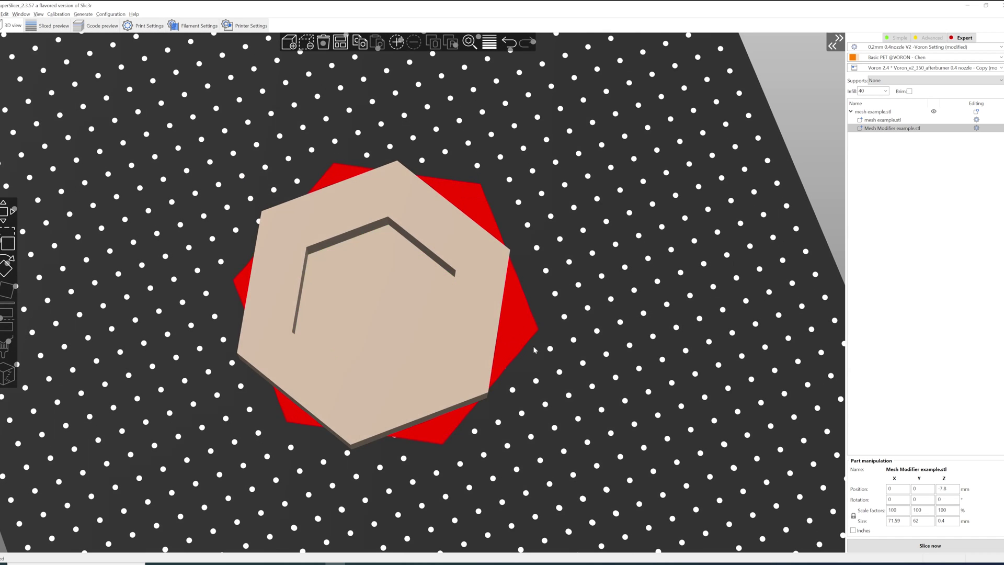
click(506, 316)
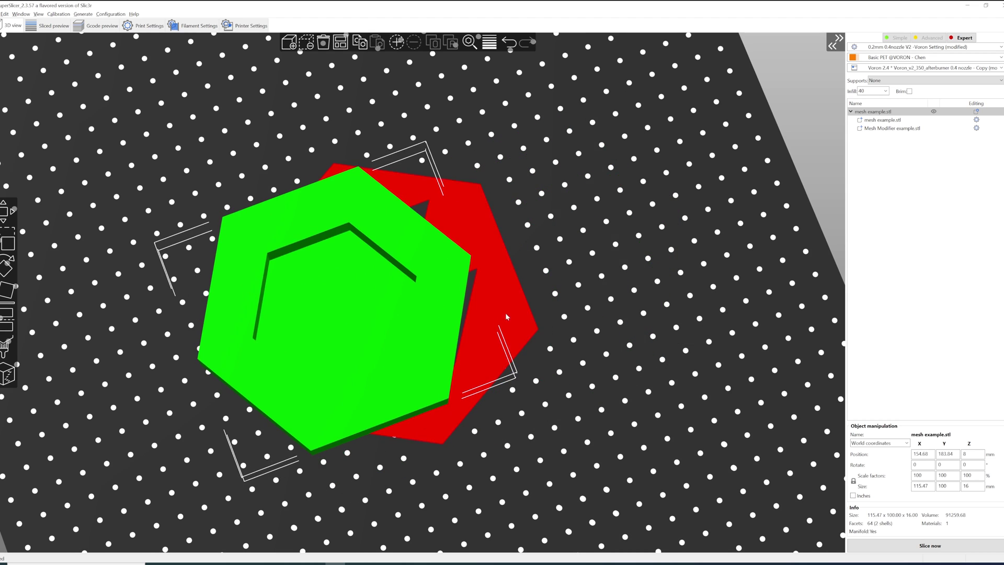
key(Escape)
scroll(322, 302, up, 3)
middle_drag(524, 336, 611, 348)
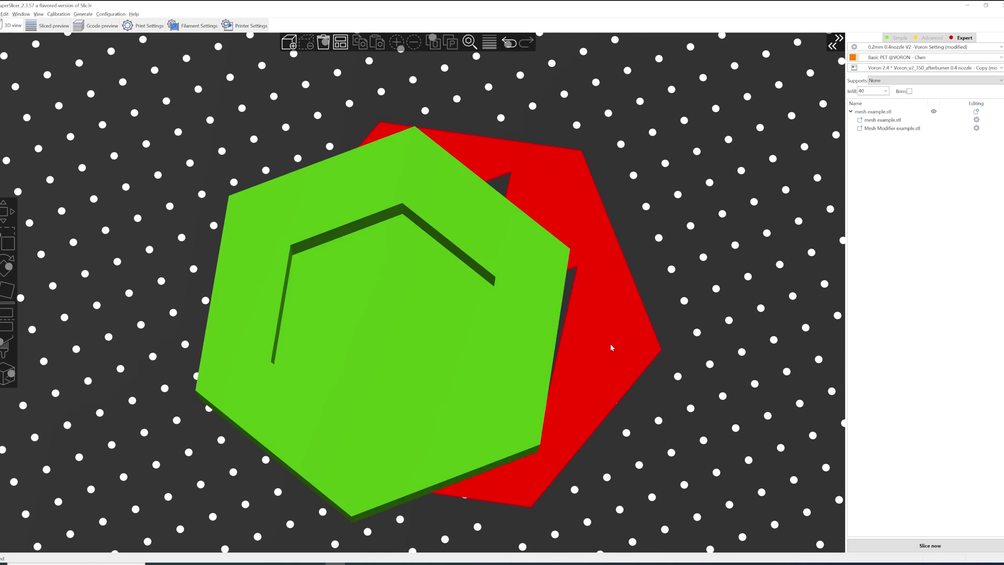
click(534, 328)
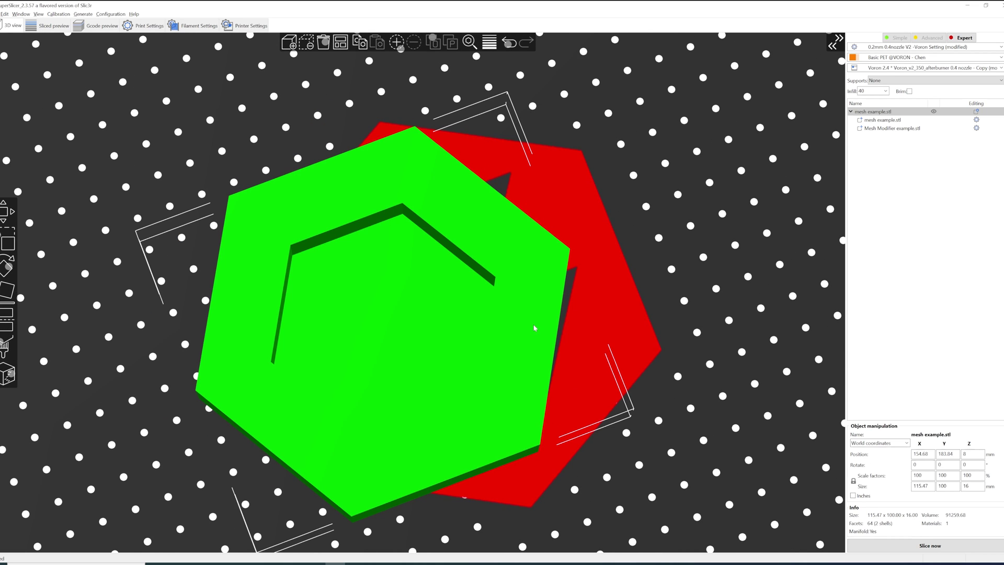
click(917, 129)
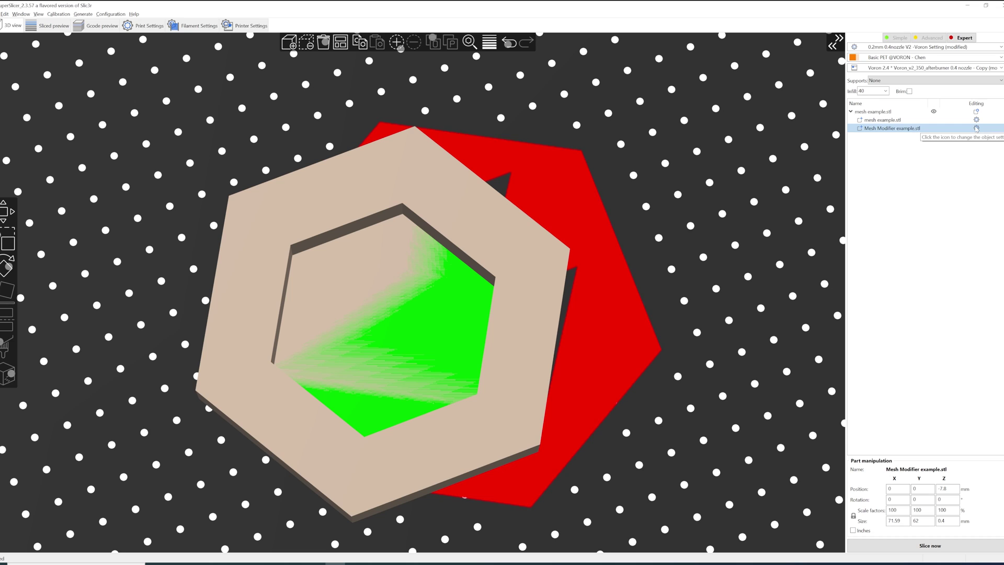
right_click(422, 322)
Change Mesh Modifier example.stl into a Modifier and slice the hexagon, using 29.36 m of filament.
click(967, 181)
click(977, 128)
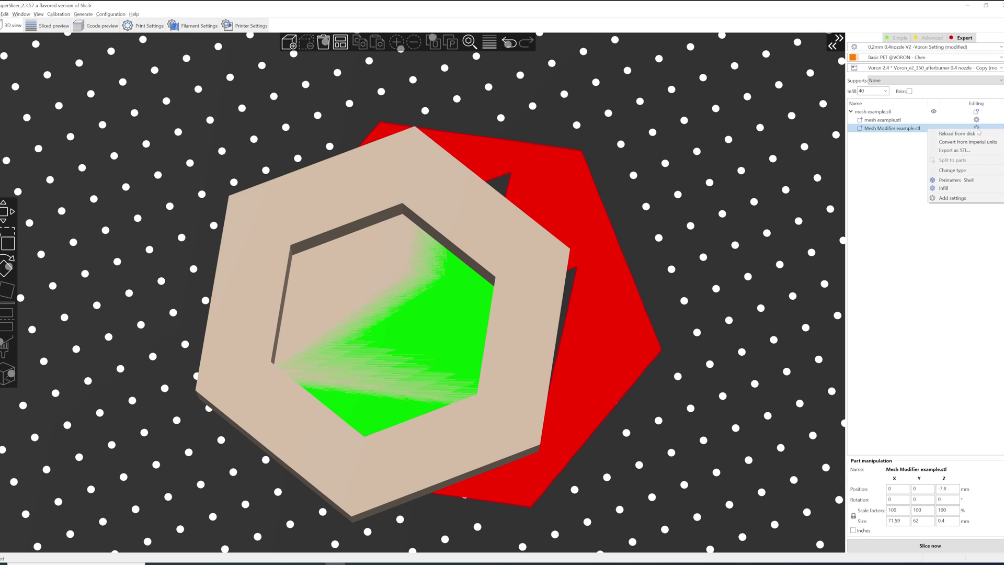
click(967, 171)
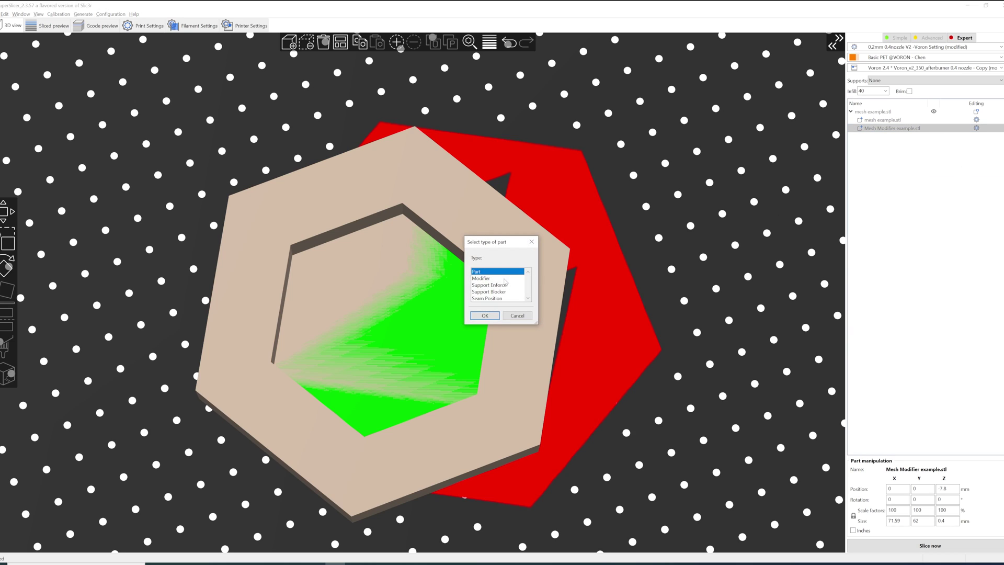
click(481, 278)
click(485, 316)
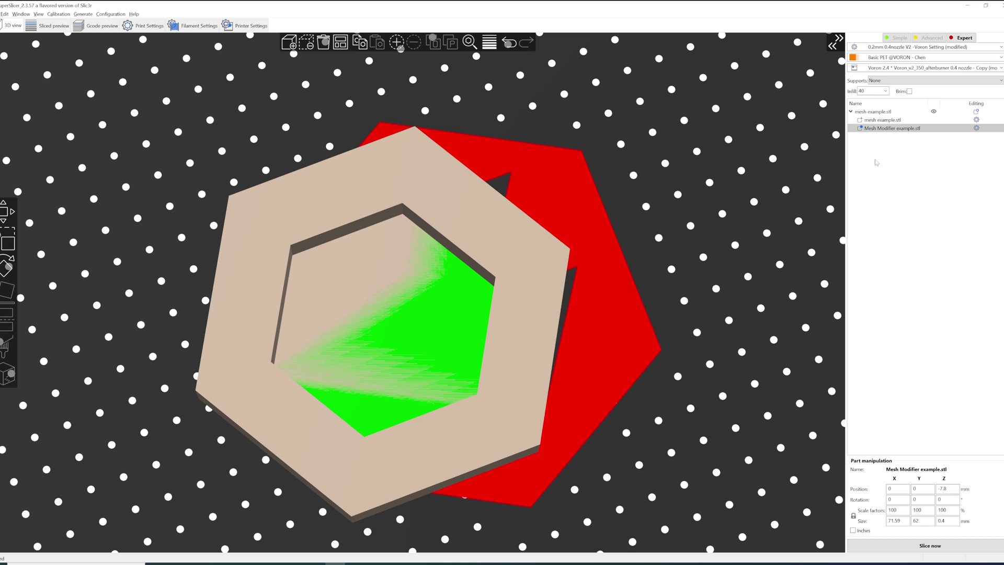
click(897, 548)
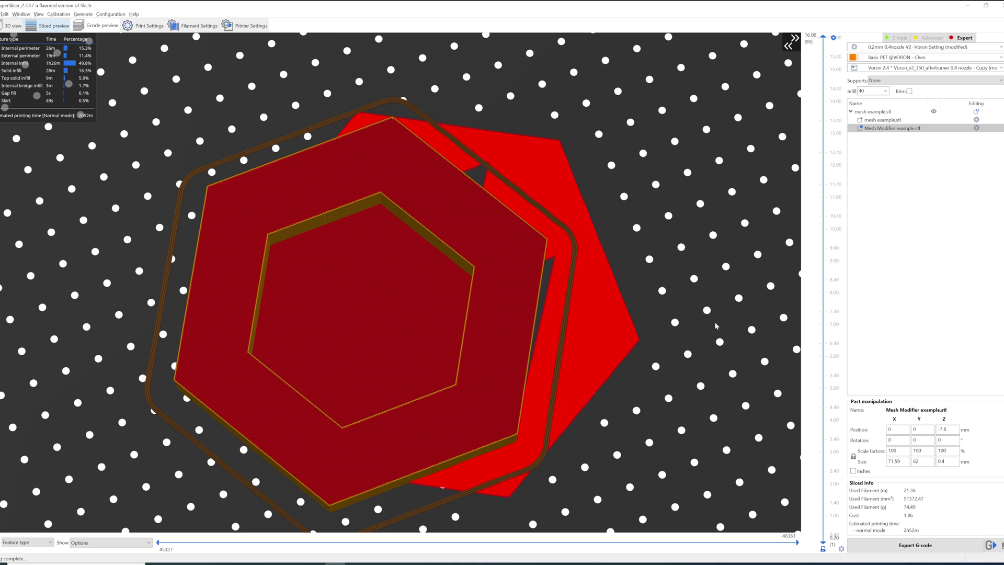
Give the modifier Perimeters & Shell settings with 0 bottom and 0 top solid layers, then re-slice.
click(977, 129)
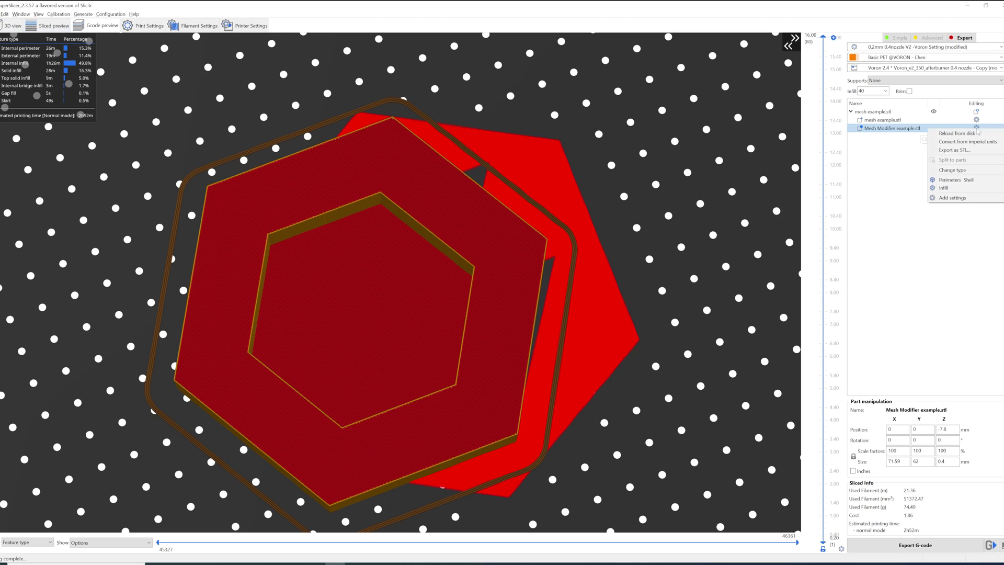
click(952, 180)
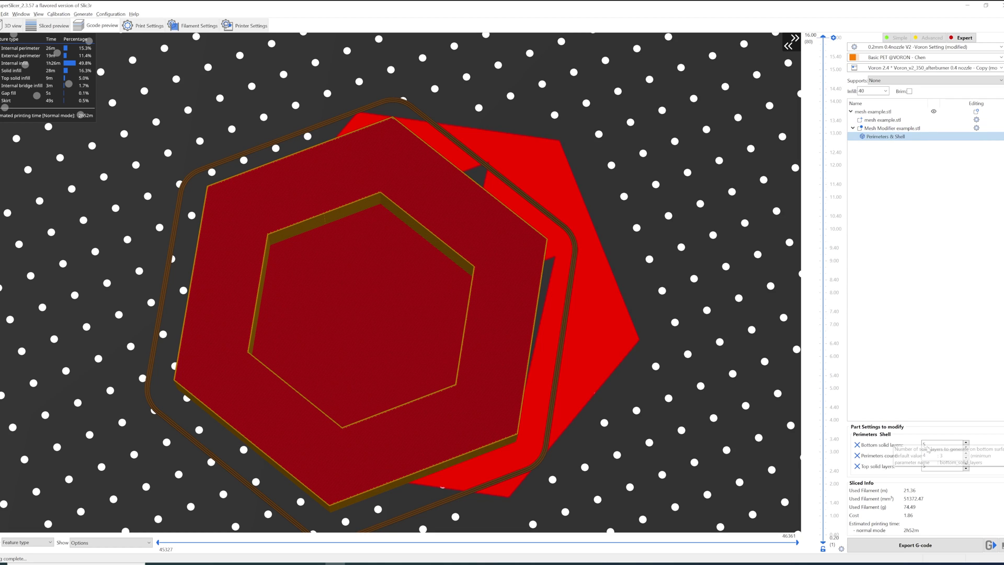
text(0)
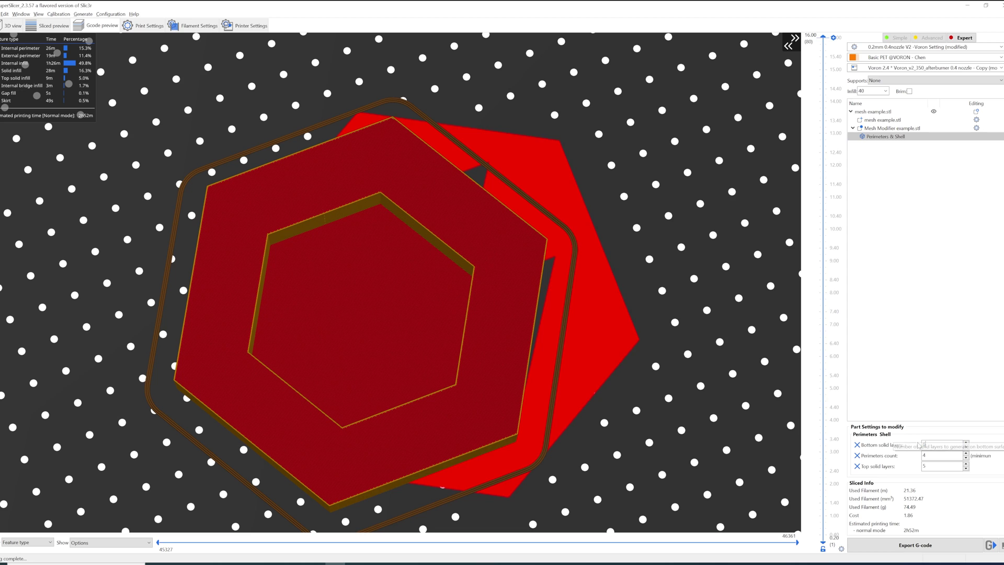
key(Tab)
key(Tab)
text(0)
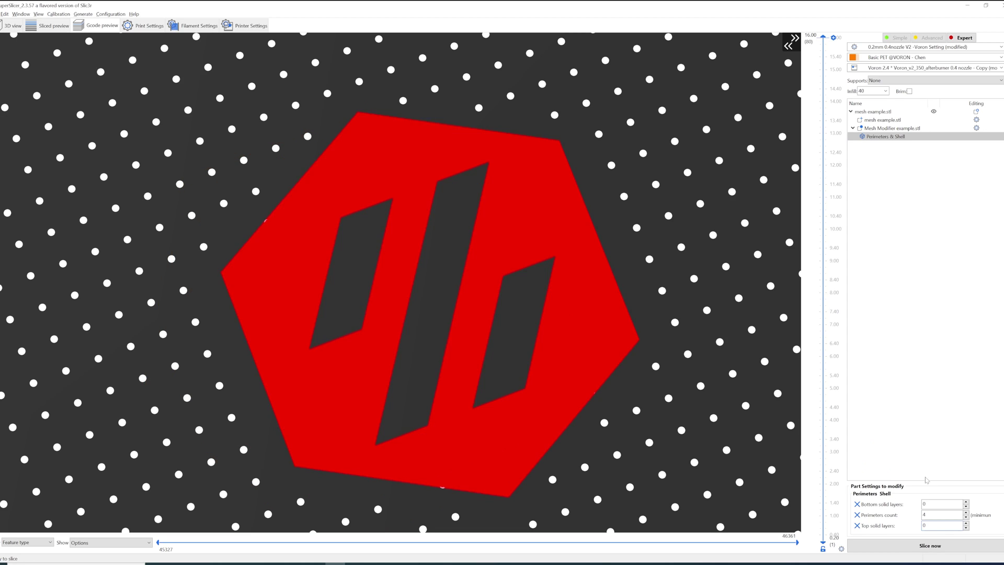
click(930, 545)
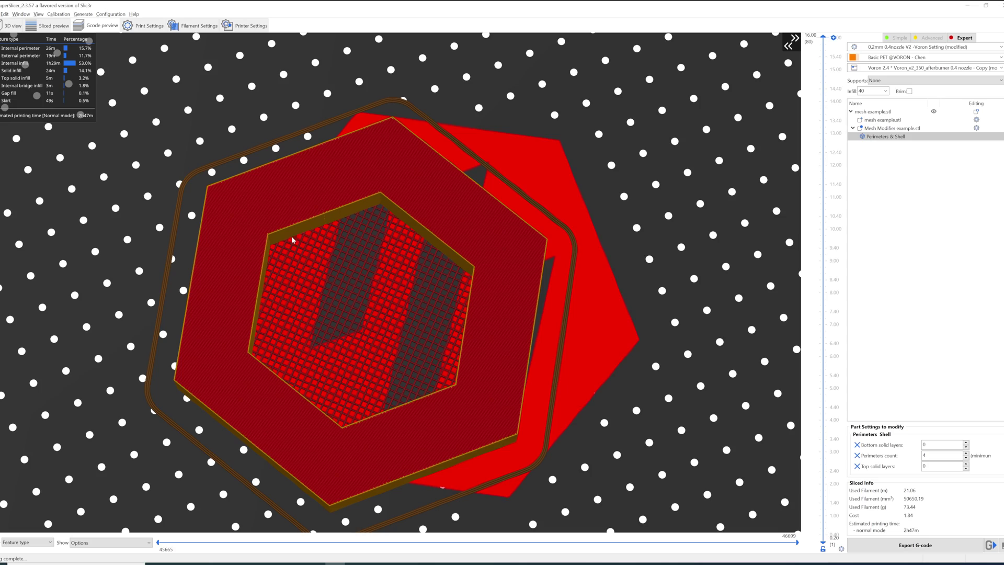
drag(534, 332, 567, 341)
scroll(369, 316, up, 3)
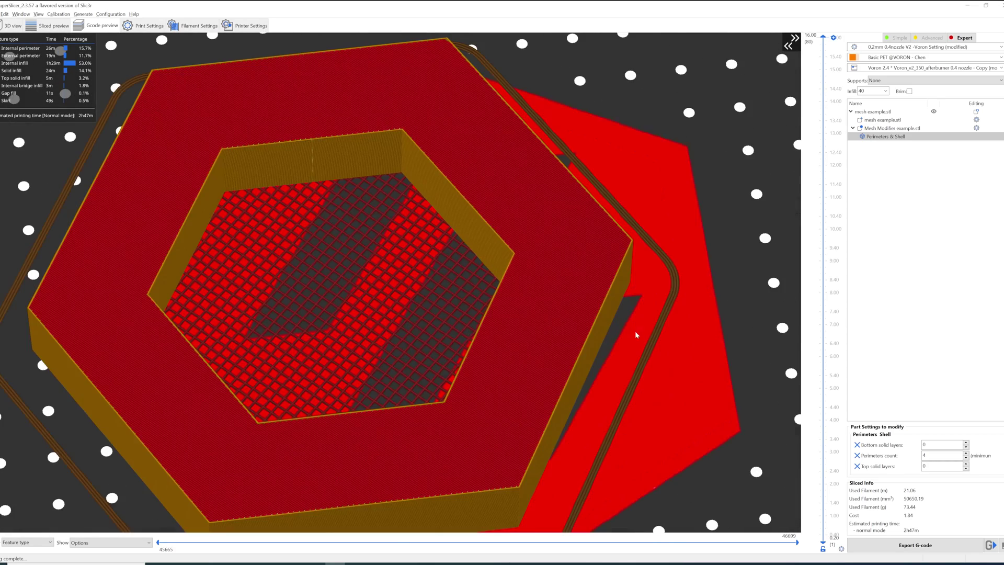
mouse_move(635, 330)
mouse_down()
mouse_move(641, 348)
mouse_move(638, 338)
mouse_up()
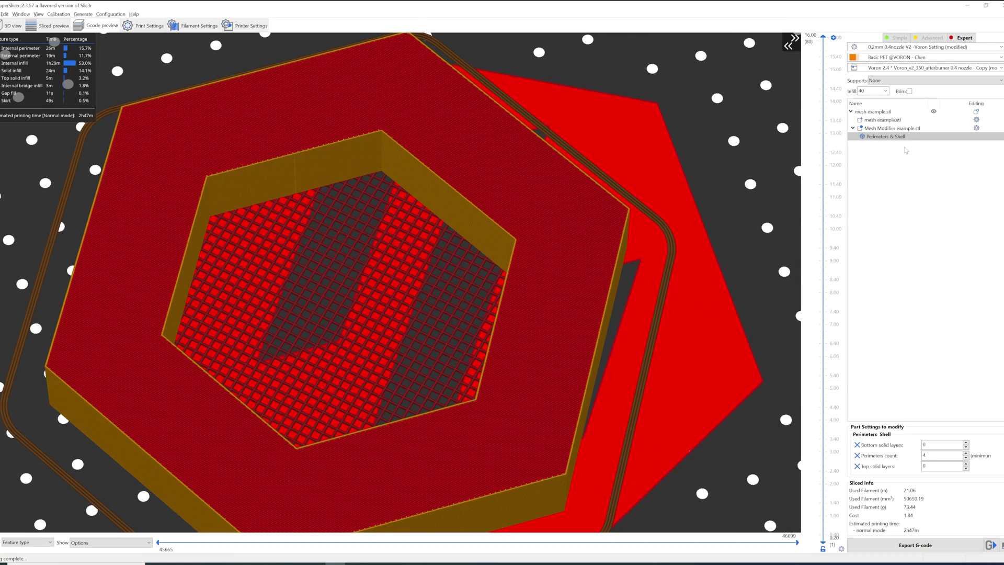
right_click(918, 129)
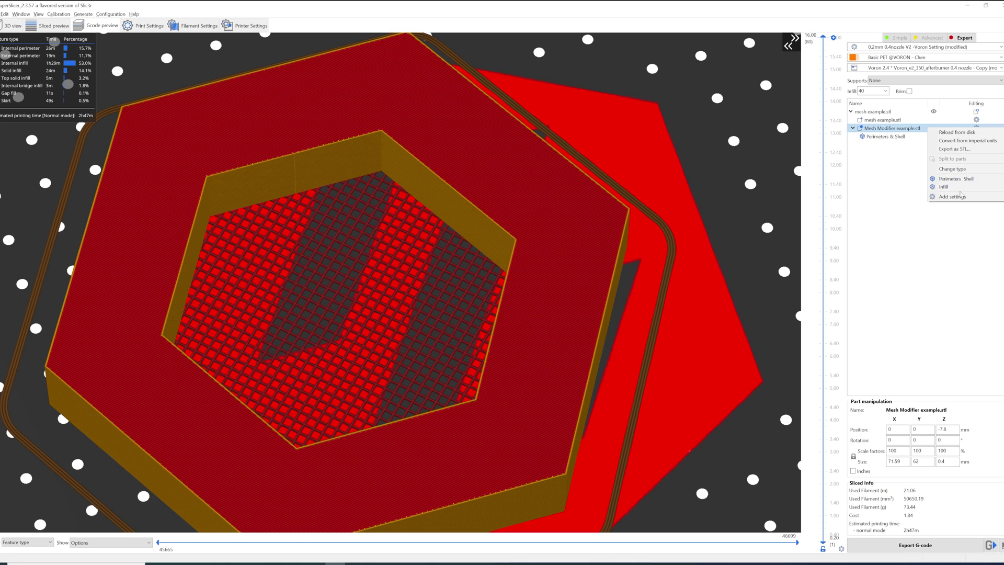
mouse_move(956, 197)
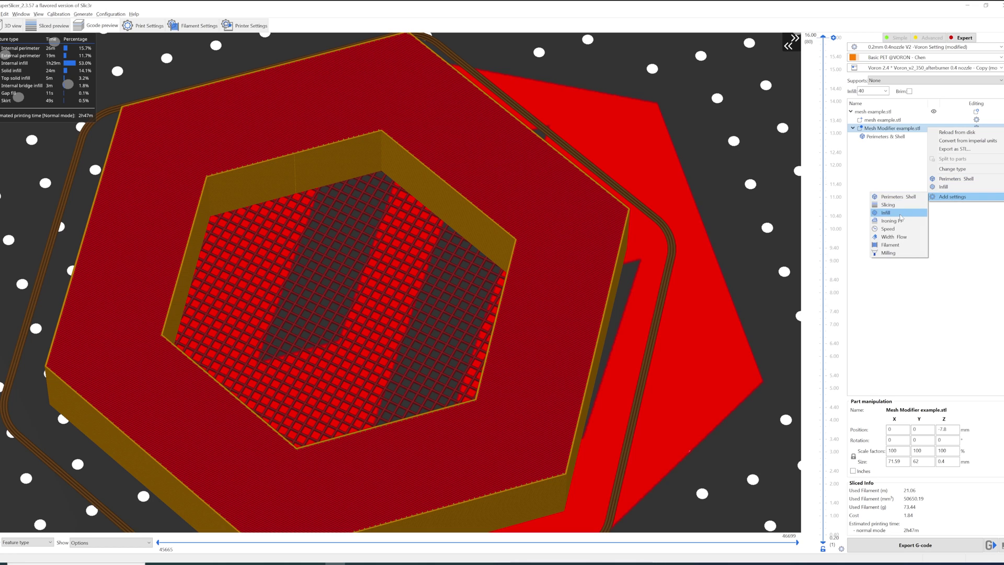
click(901, 217)
scroll(481, 283, down, 5)
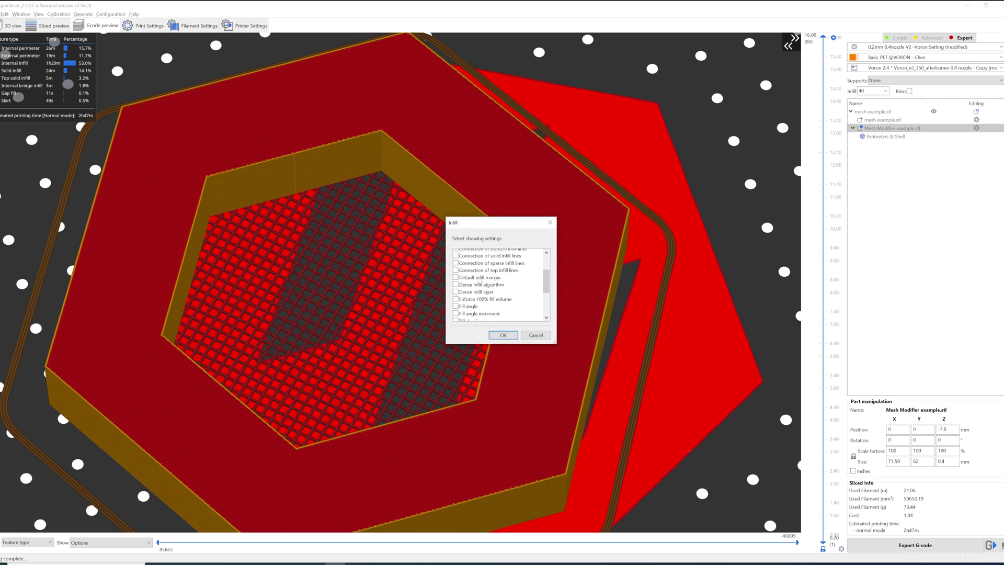
scroll(481, 283, down, 4)
click(503, 334)
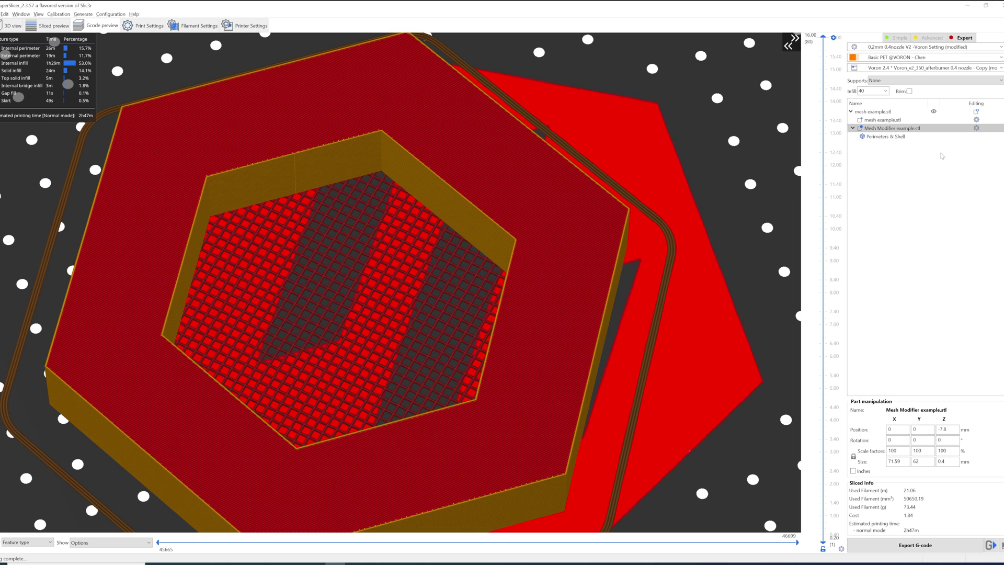
Add Infill settings to the modifier at 40% density with a Honeycomb fill pattern.
right_click(929, 128)
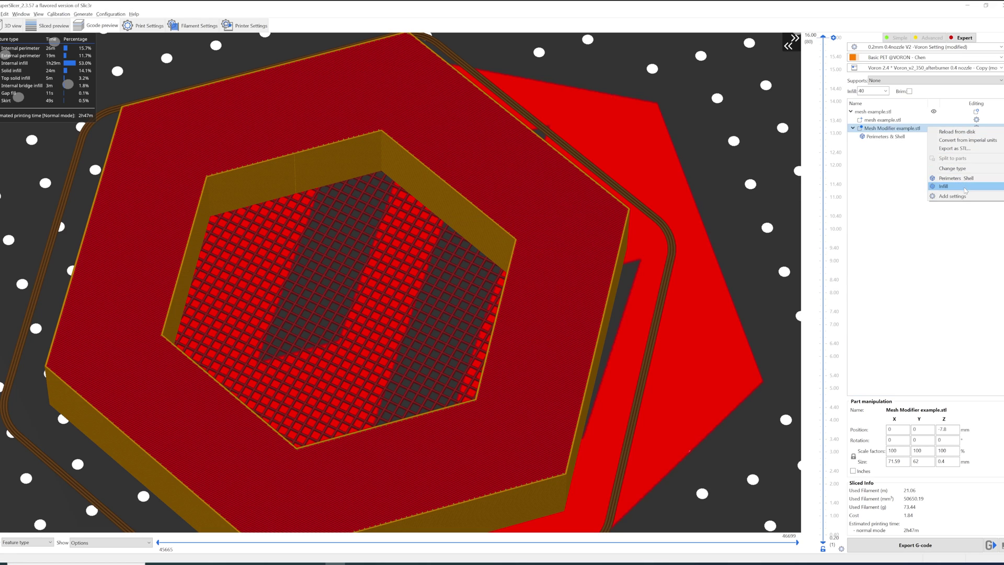
click(964, 187)
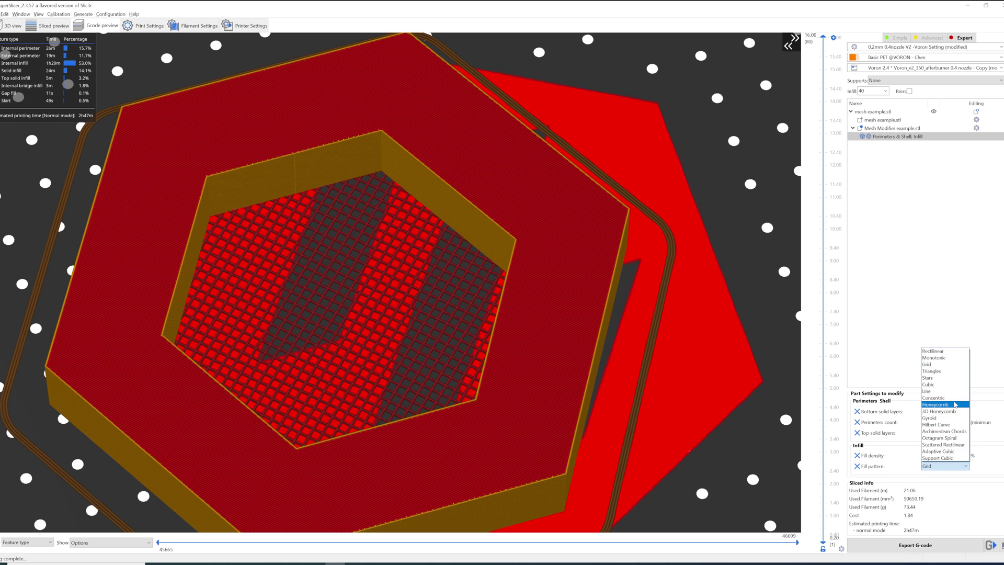
click(955, 404)
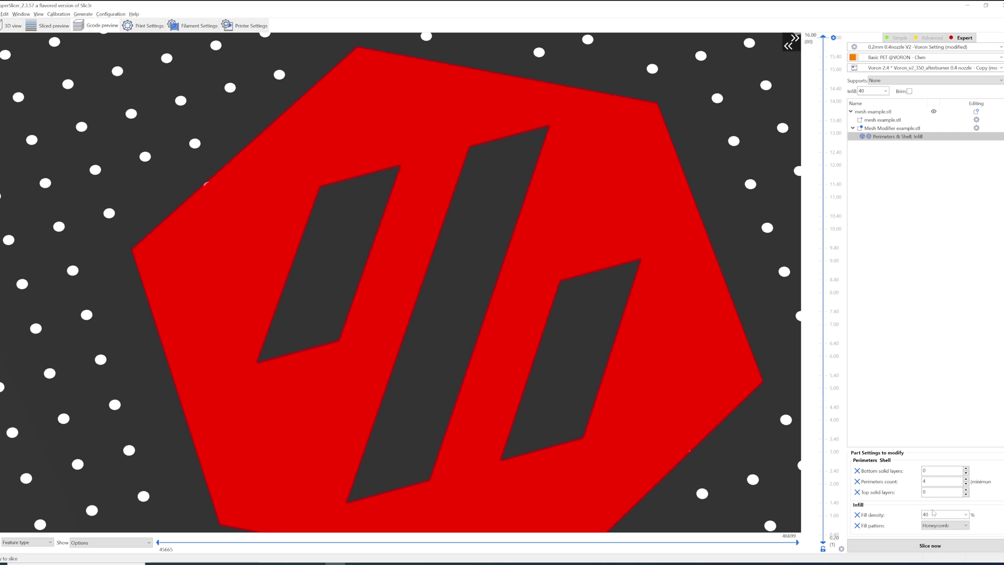
click(977, 128)
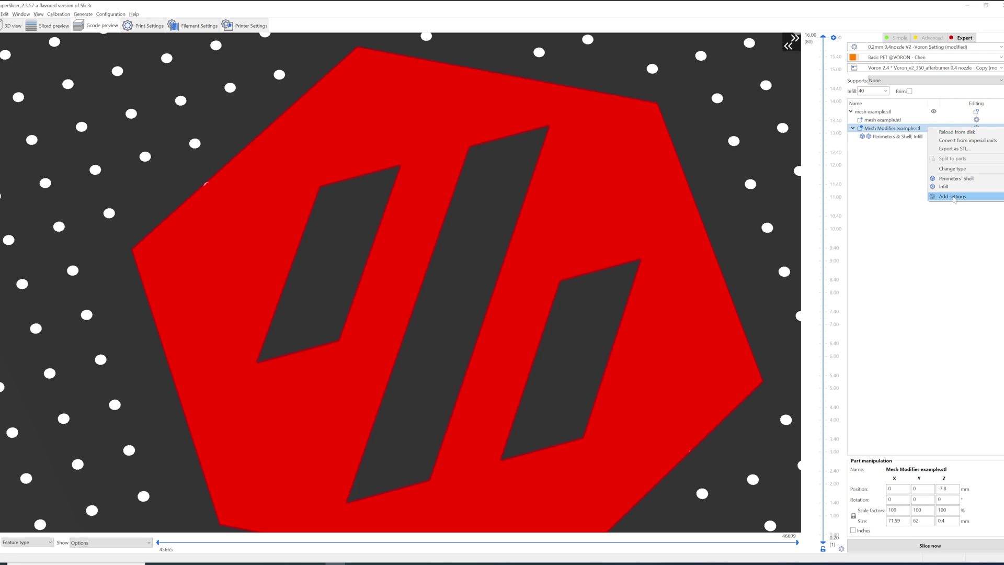
Add a 45° fill angle to the modifier's infill and switch its pattern to Grid.
mouse_move(952, 197)
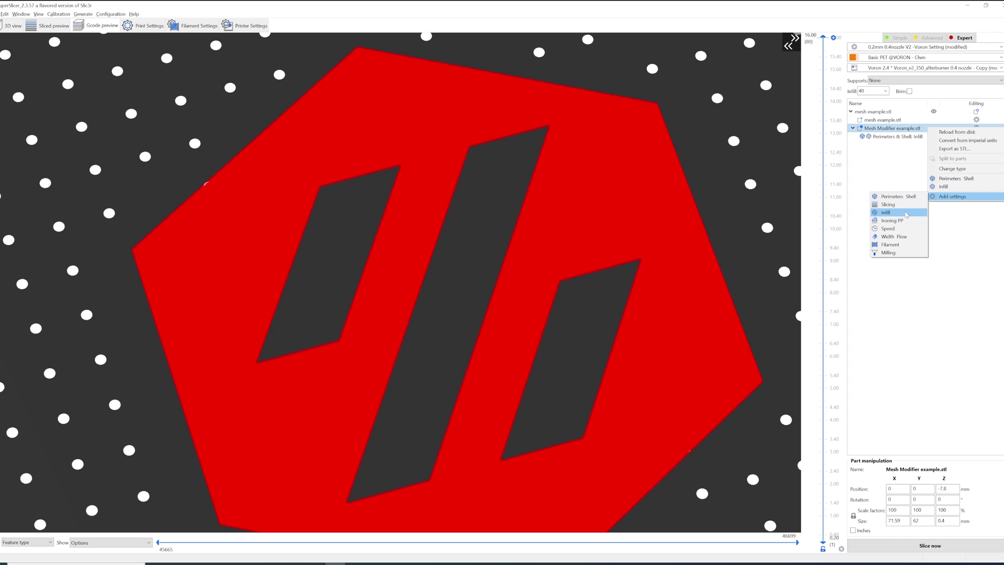
click(906, 215)
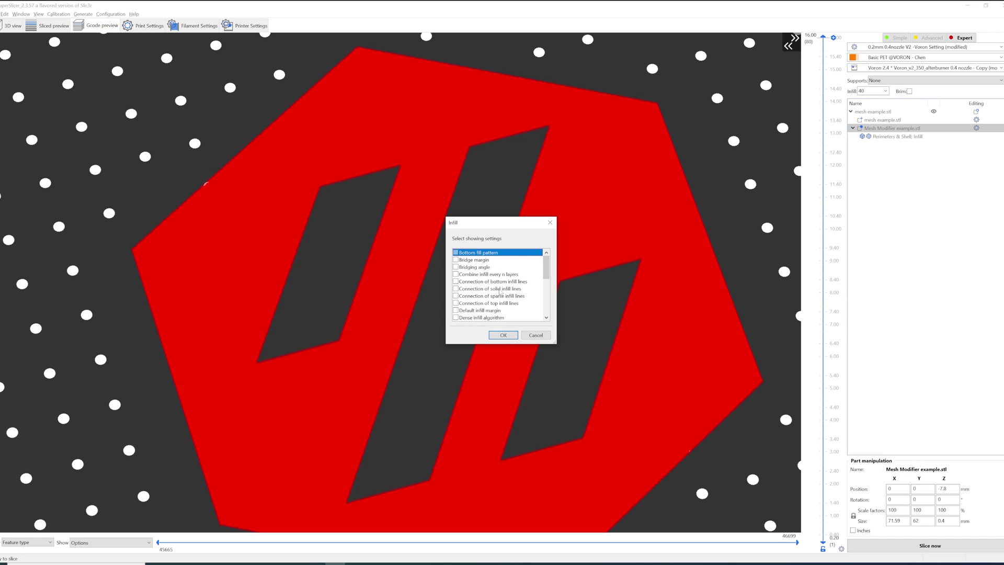
scroll(497, 295, down, 3)
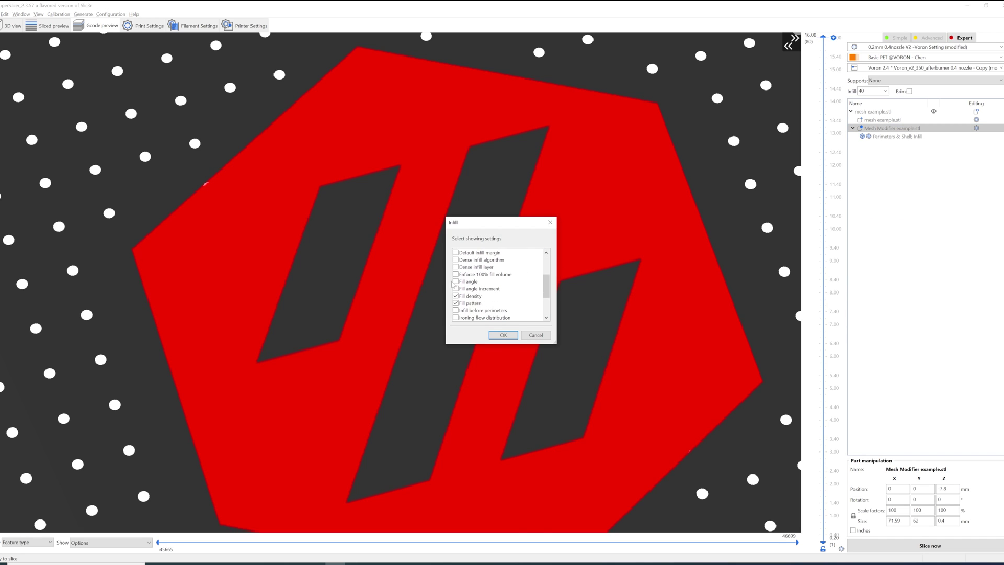
click(503, 335)
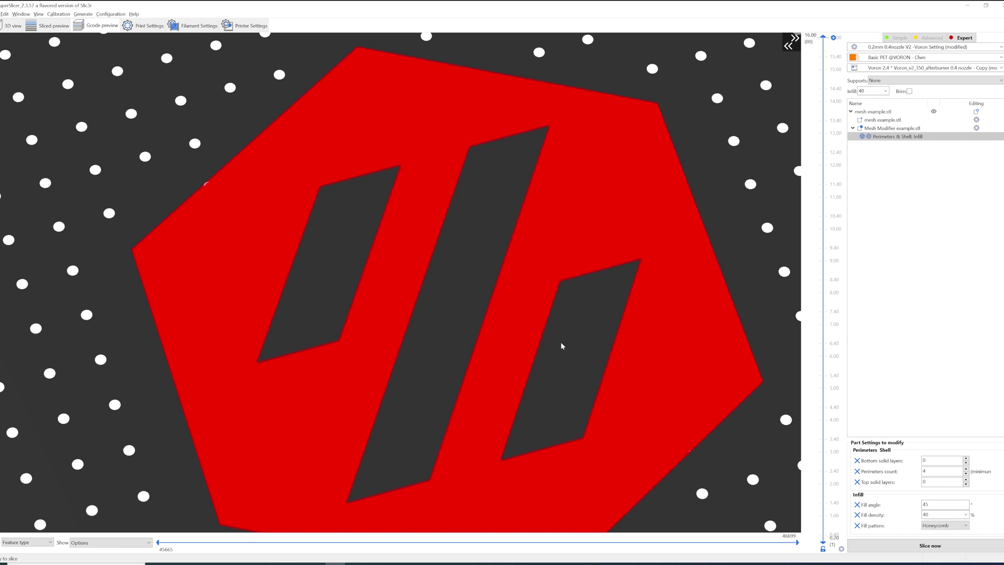
click(951, 525)
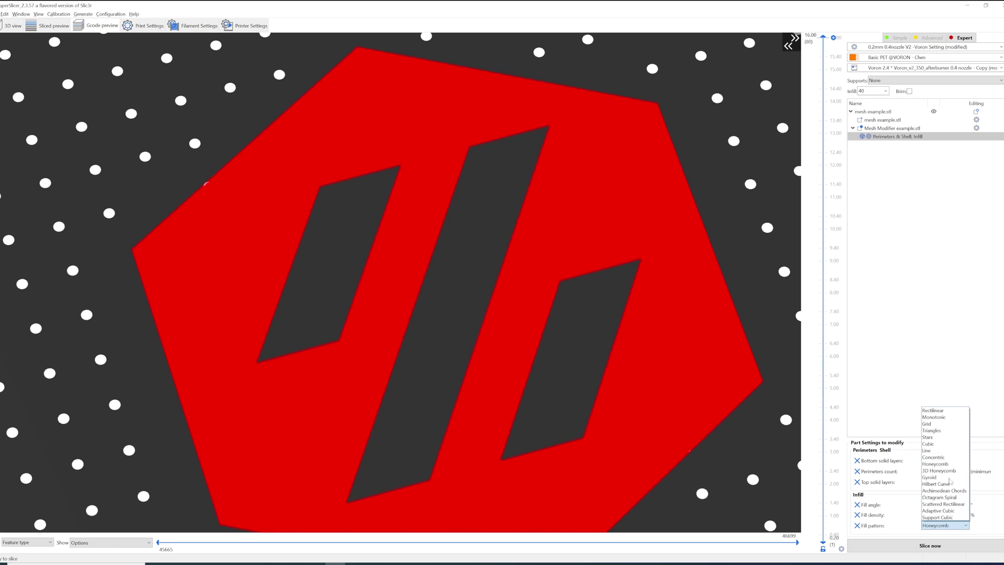
click(946, 424)
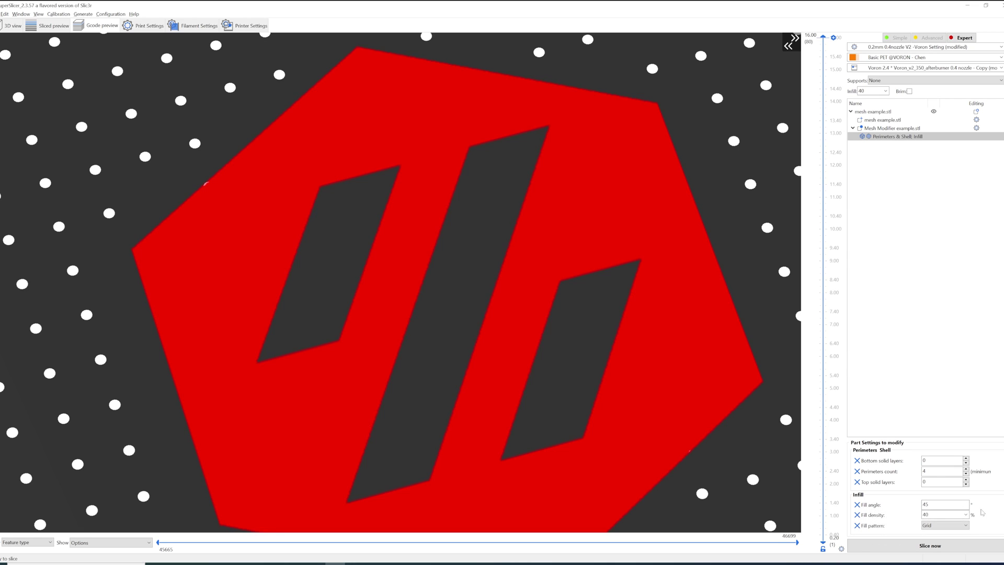
Lower the modifier's Grid infill density to 20% and re-slice the part.
double_click(931, 514)
click(965, 525)
click(966, 525)
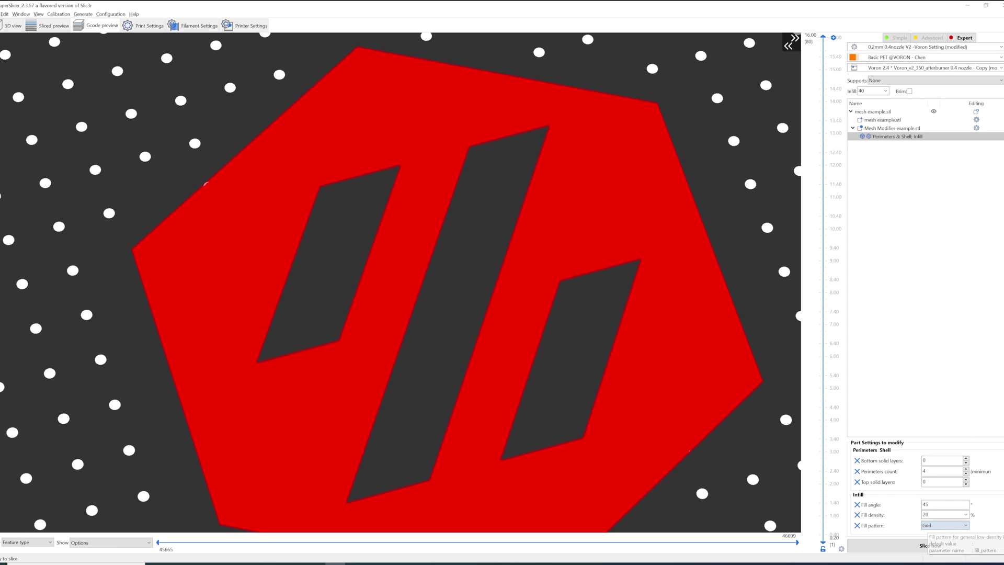
click(921, 545)
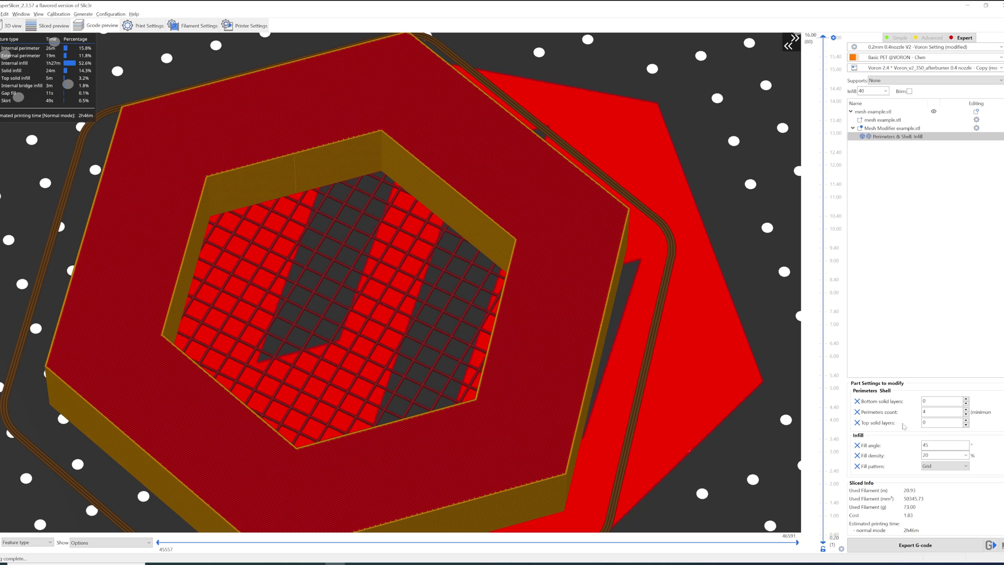
Restore the modifier's infill to 40% Honeycomb and re-slice the part.
double_click(925, 455)
text(80)
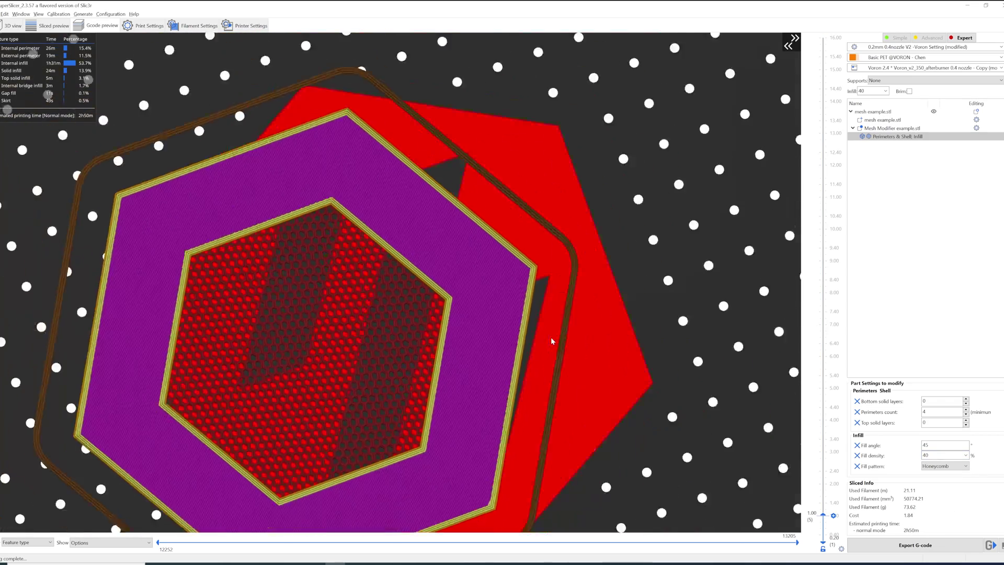
scroll(427, 333, down, 3)
scroll(311, 345, up, 5)
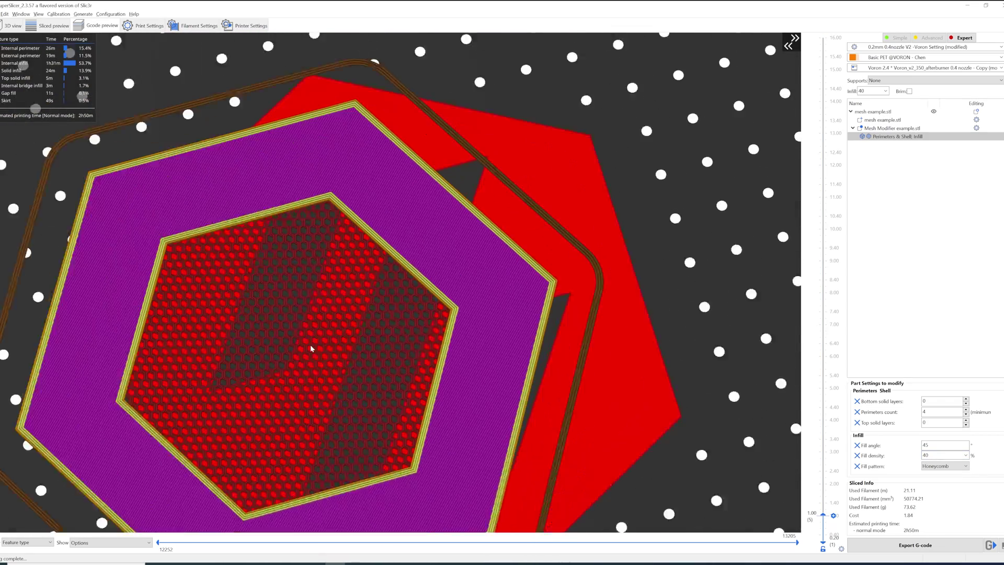
Orbit and zoom the preview to inspect the honeycomb infill inside the inner hexagon.
drag(334, 328, 321, 370)
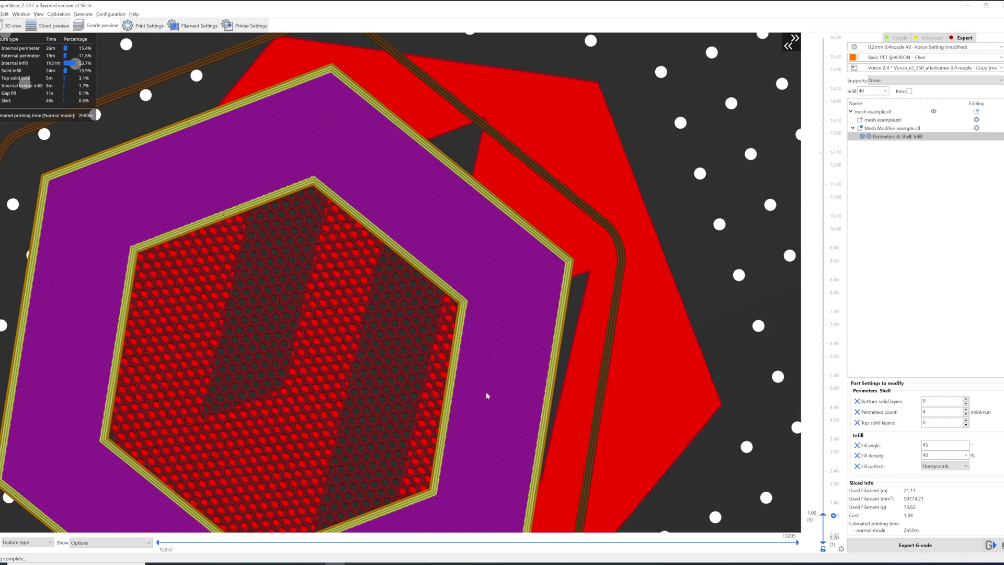
drag(486, 396, 509, 380)
scroll(497, 384, up, 5)
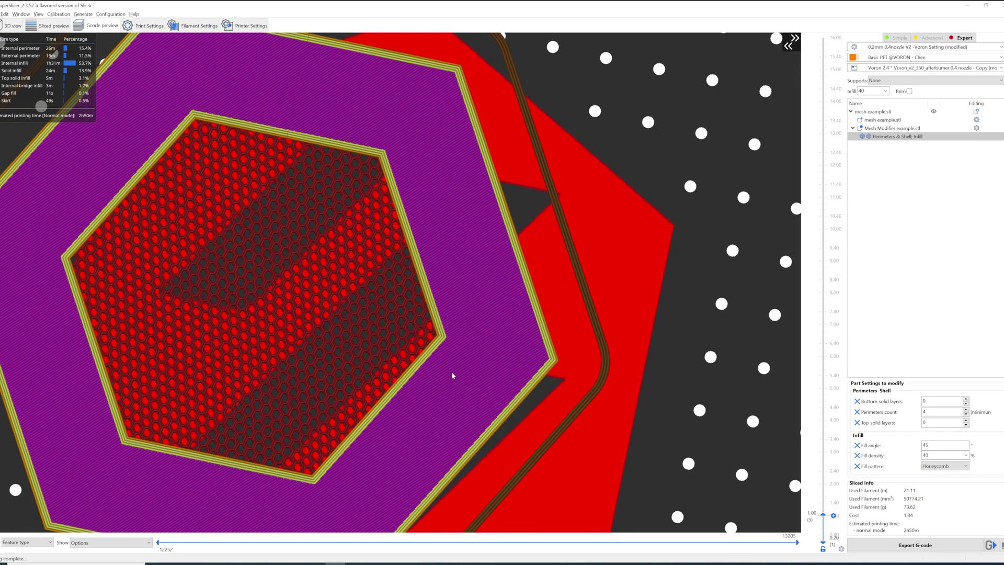
drag(453, 376, 522, 418)
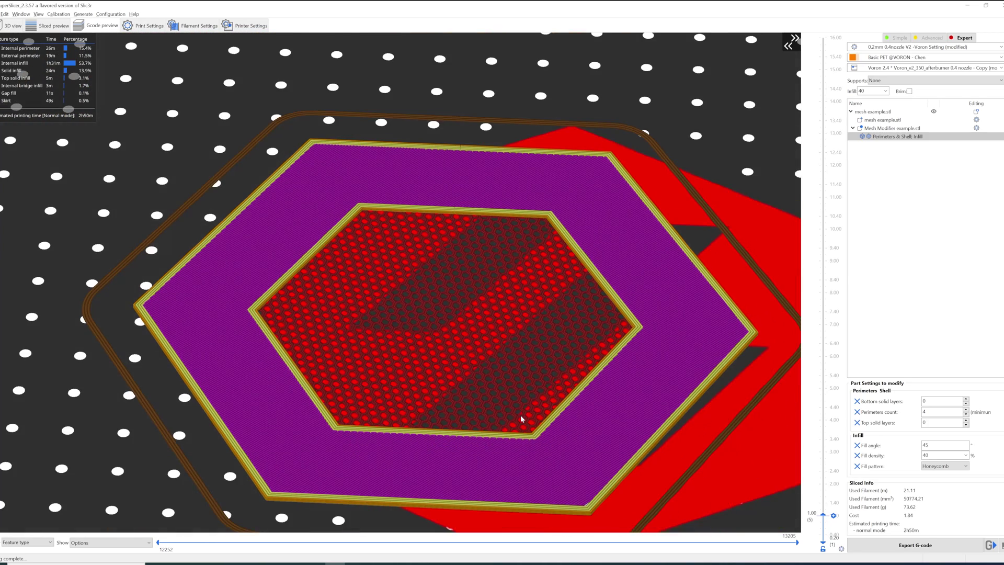